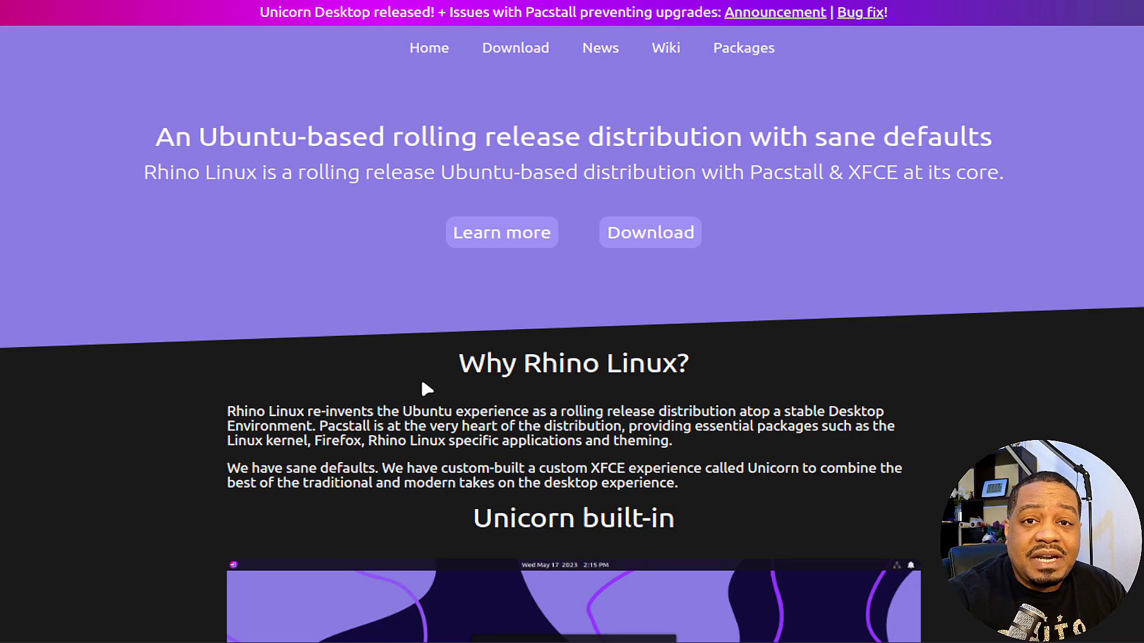
- Examine the version and the Generic ISO (x86_64/ARM64) edition on the Rhino Linux download page, and return to the home page
click(524, 49)
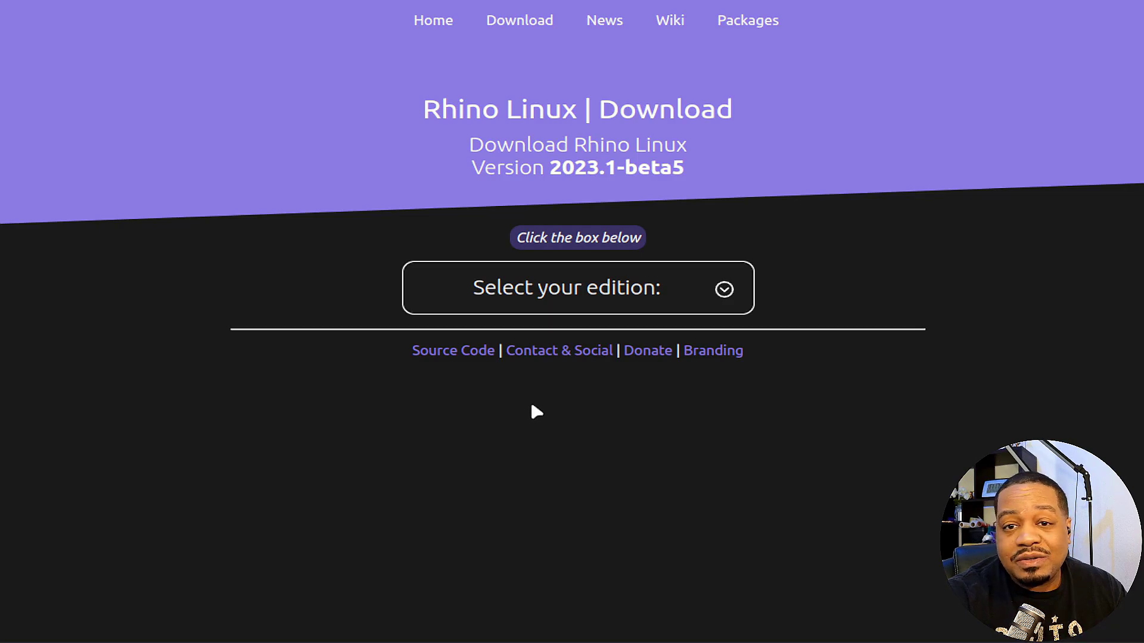
click(522, 352)
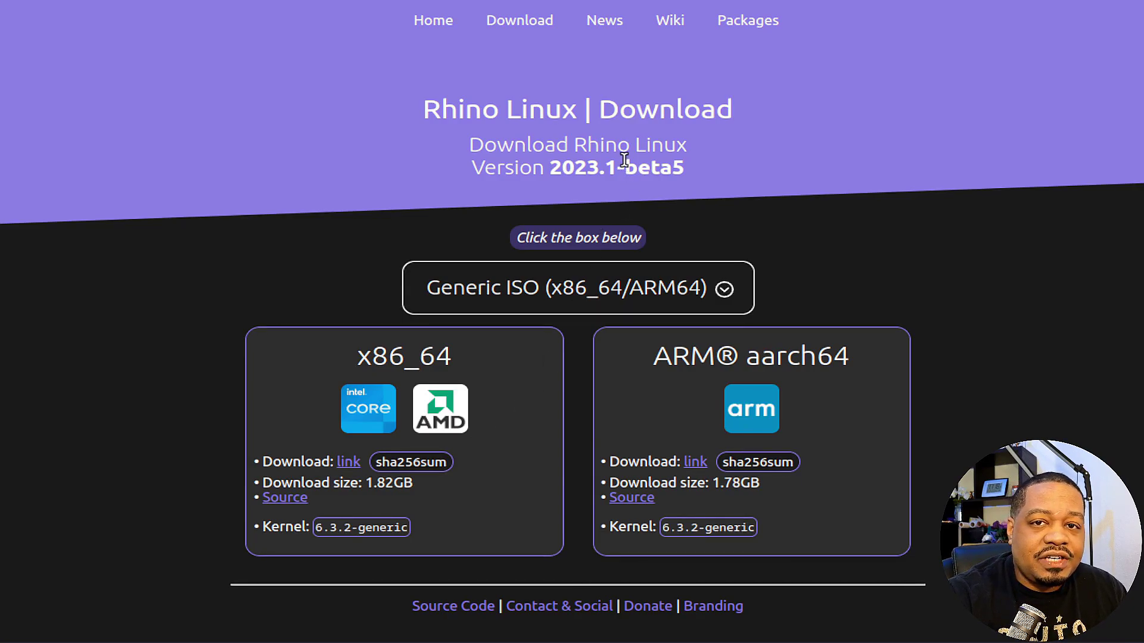
drag(624, 160, 696, 177)
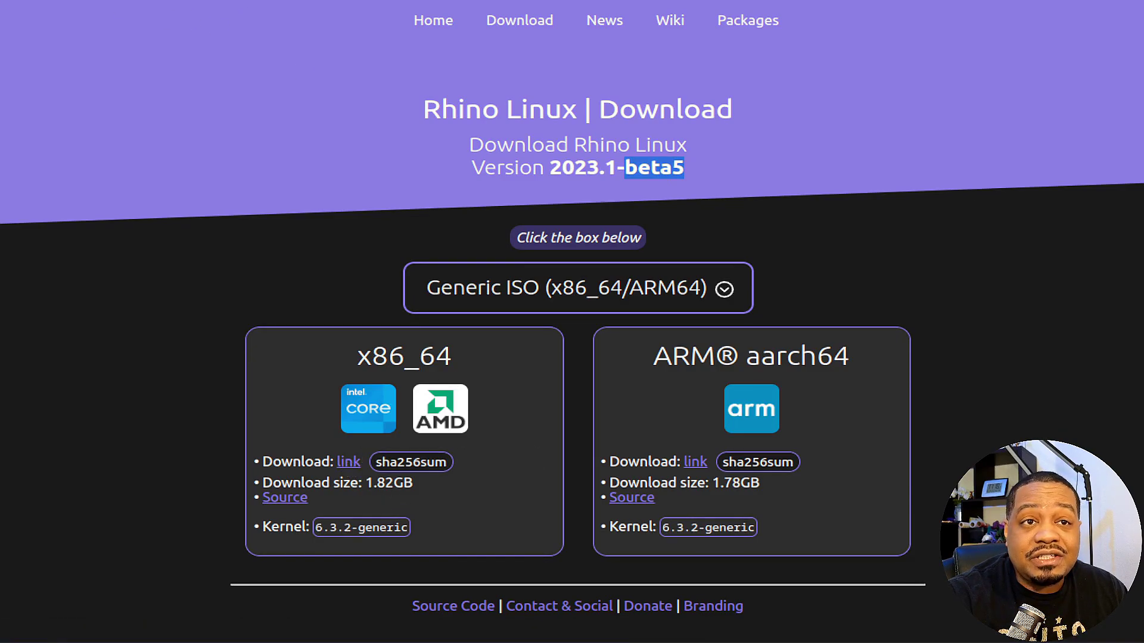
key(alt+Left)
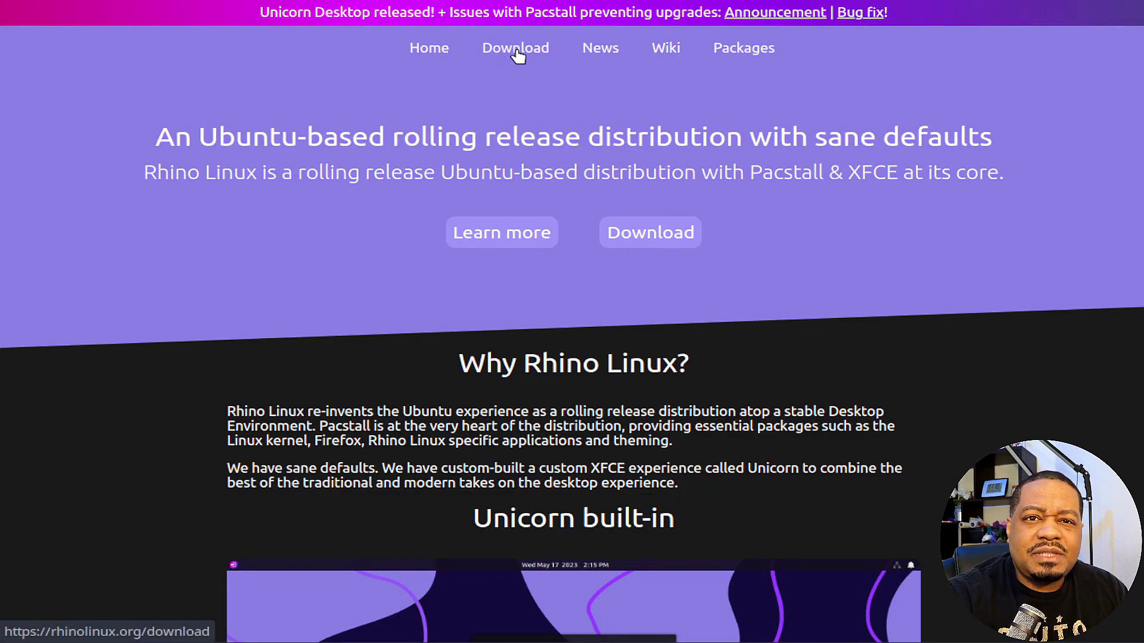
- Look over the Rhino Linux news page and the wiki's distribution documentation, known issues and development sections
click(599, 51)
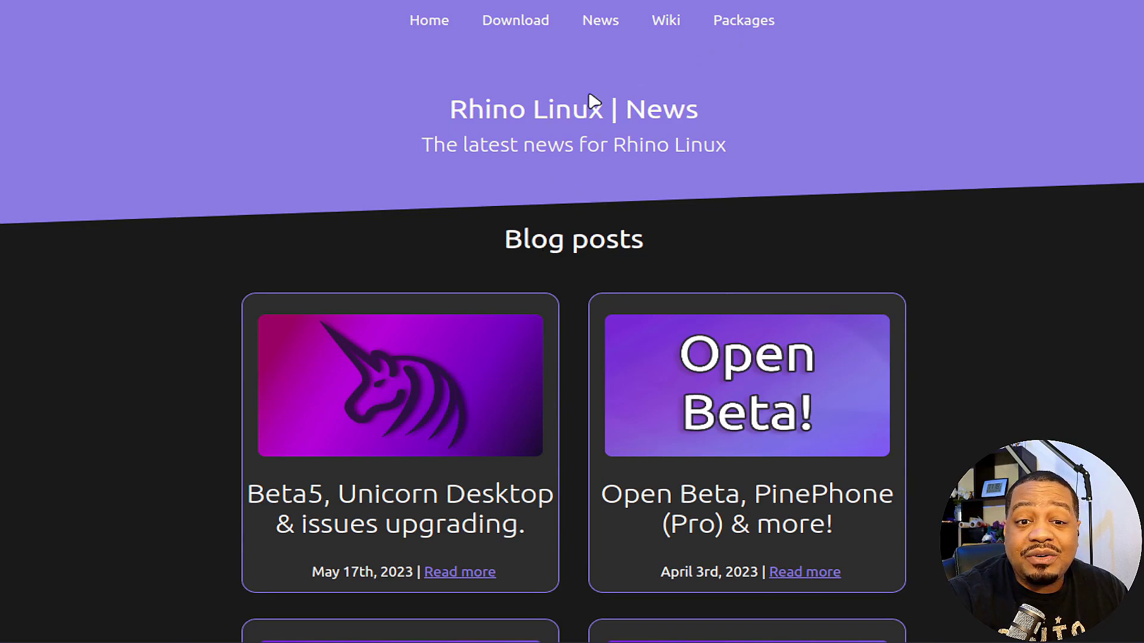
click(669, 24)
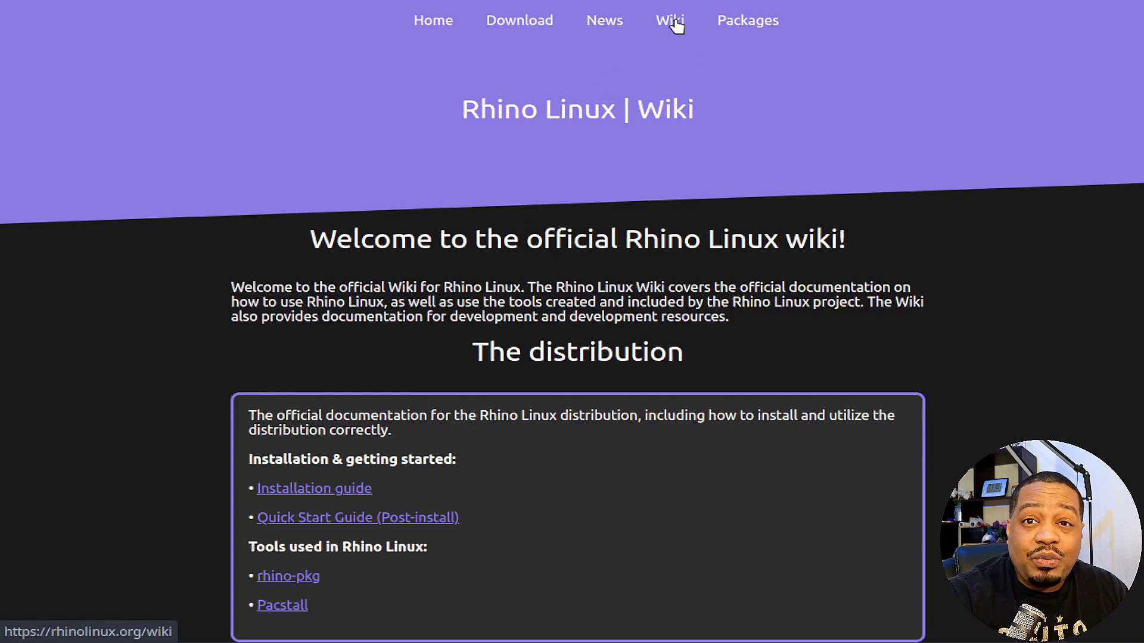
scroll(319, 373, down, 2)
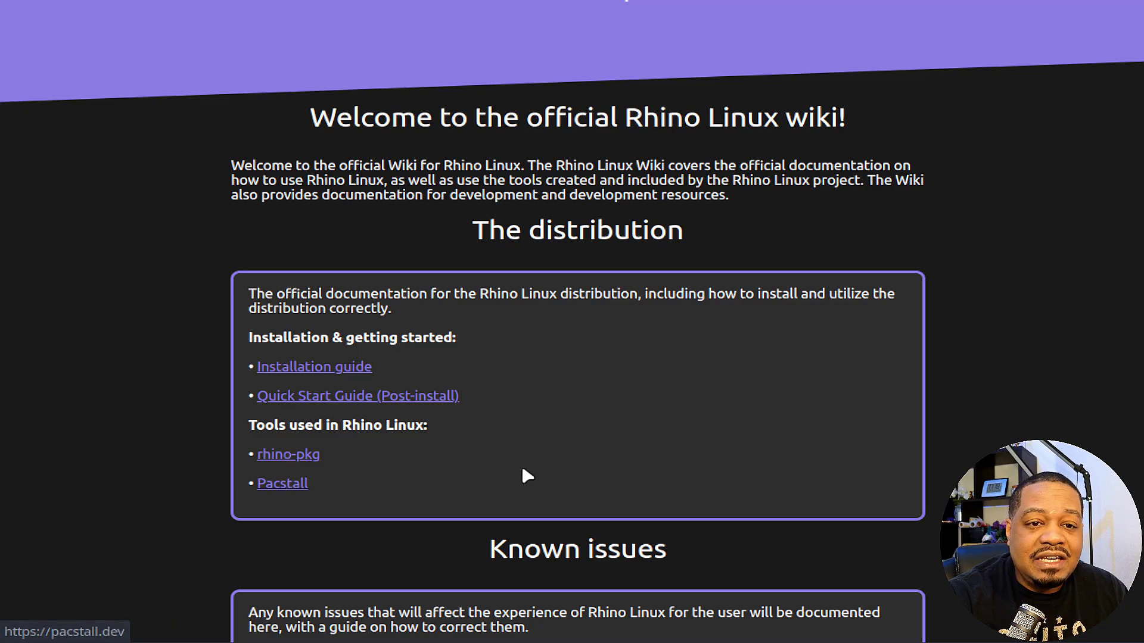
scroll(587, 432, down, 5)
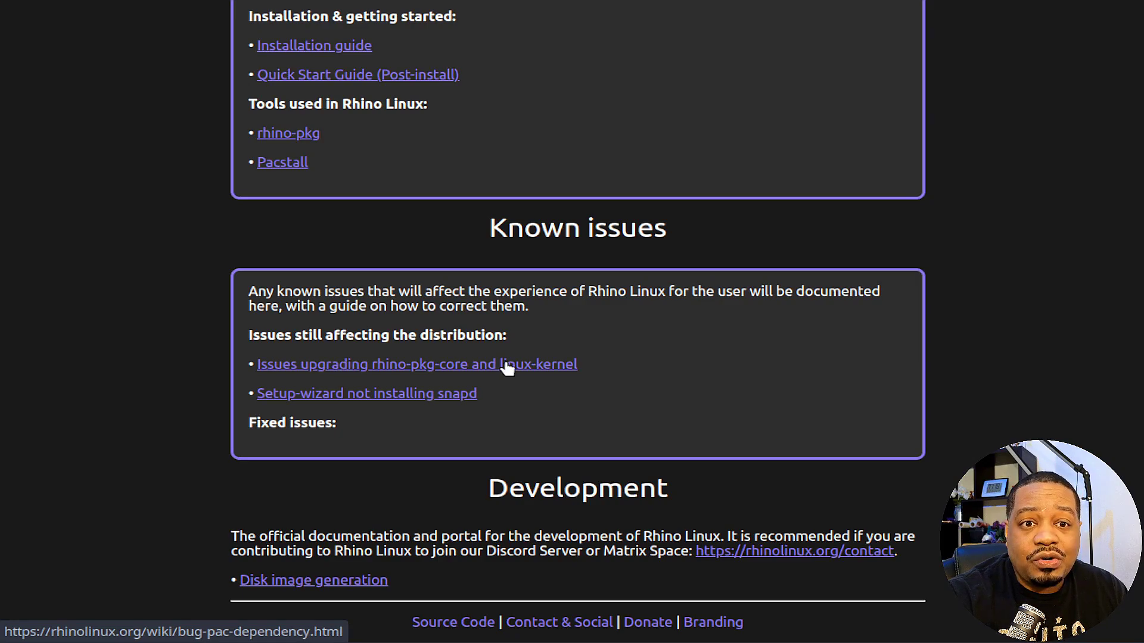
scroll(594, 352, up, 7)
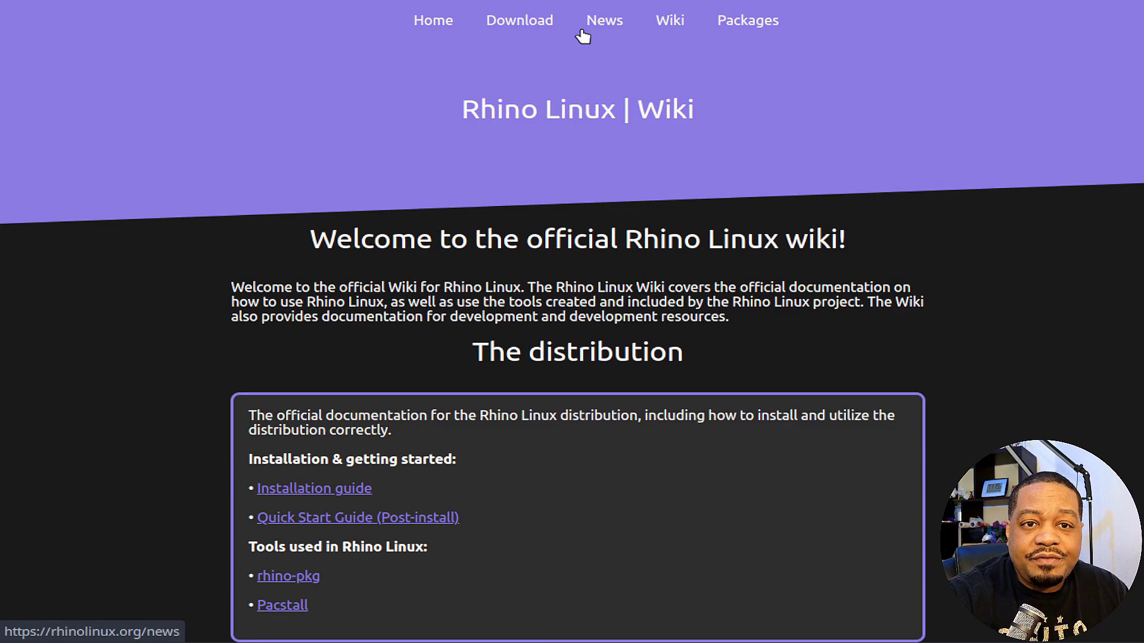
- Check the date of the Beta5 post on the news page, and open the packages page, accepting its cookie notice
click(618, 26)
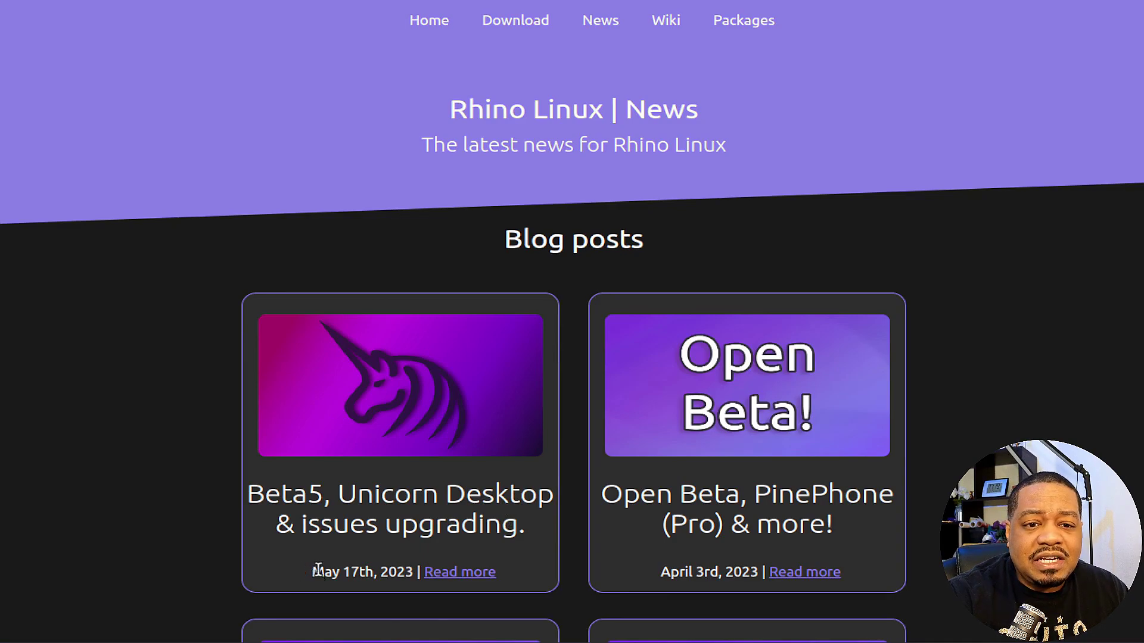
drag(311, 572, 413, 575)
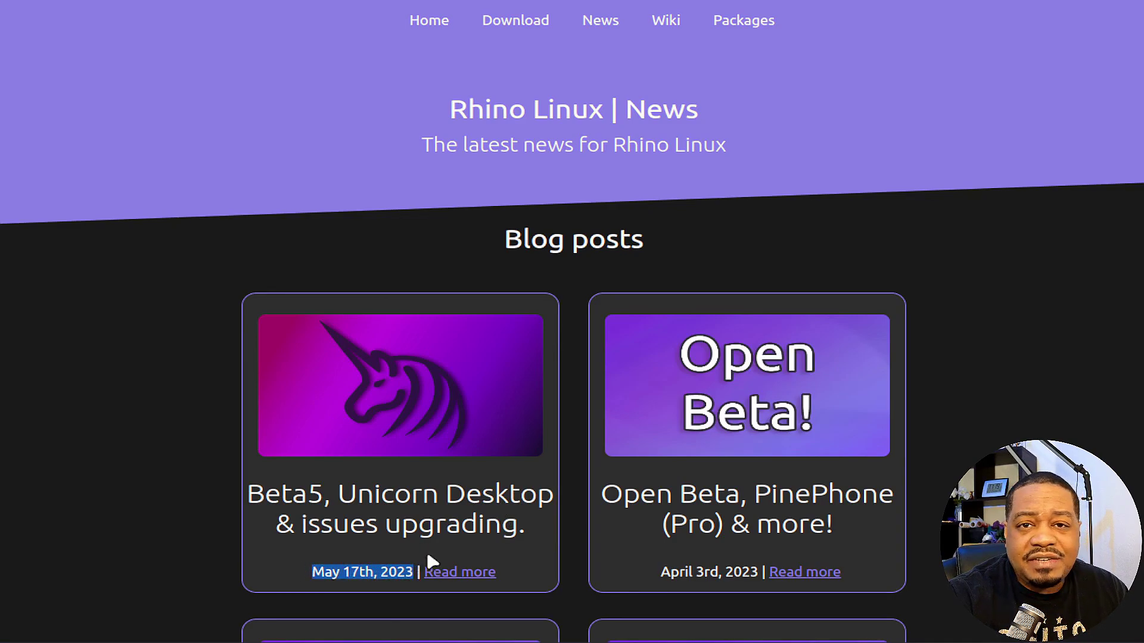
click(752, 21)
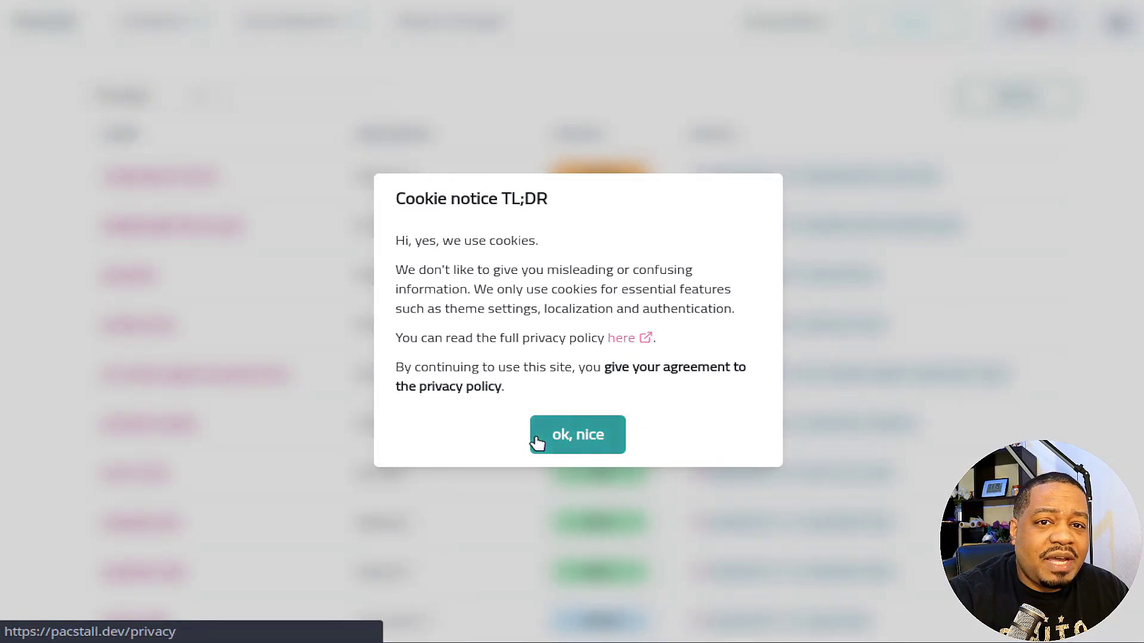
click(582, 436)
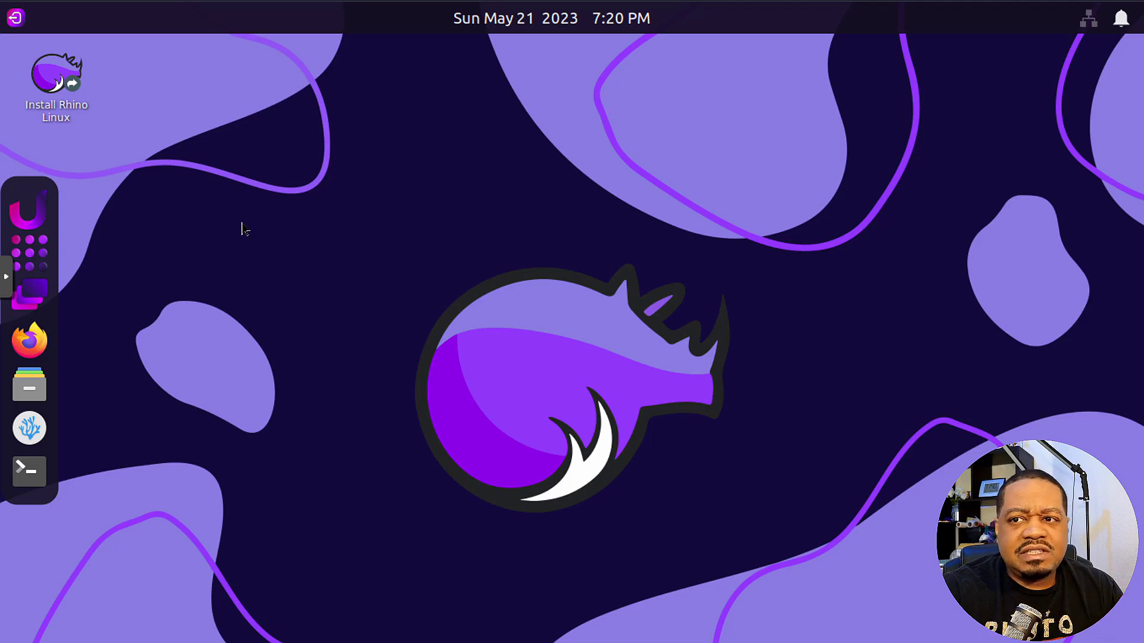
- Start the Rhino Linux installer and accept American English, the America/Los Angeles time zone and the default English (US) keyboard
double_click(43, 92)
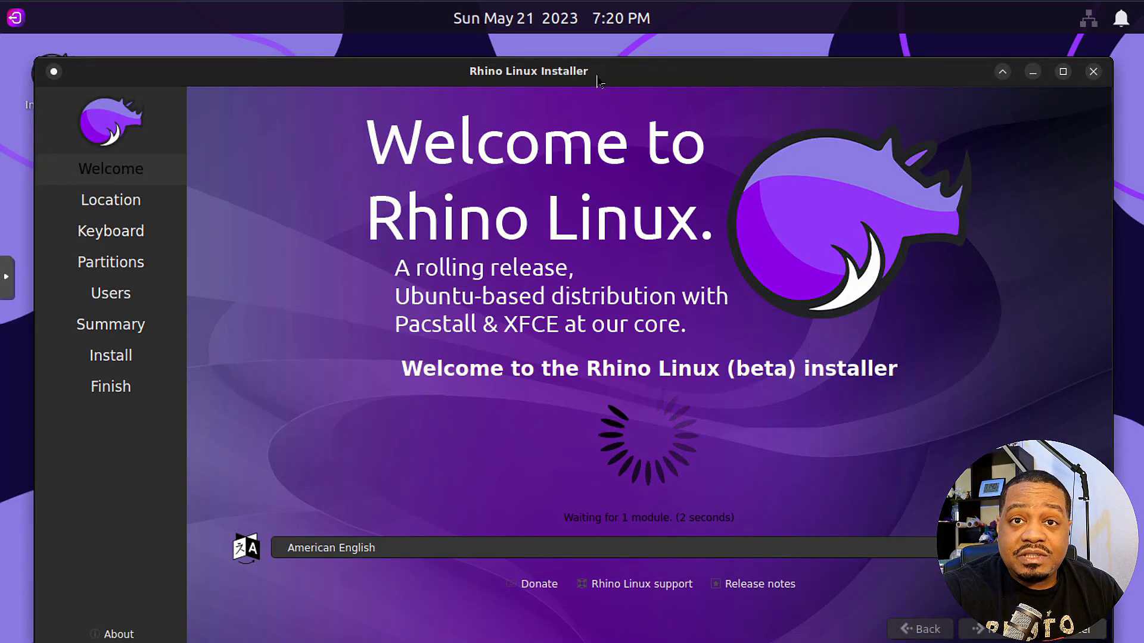
drag(597, 77, 604, 55)
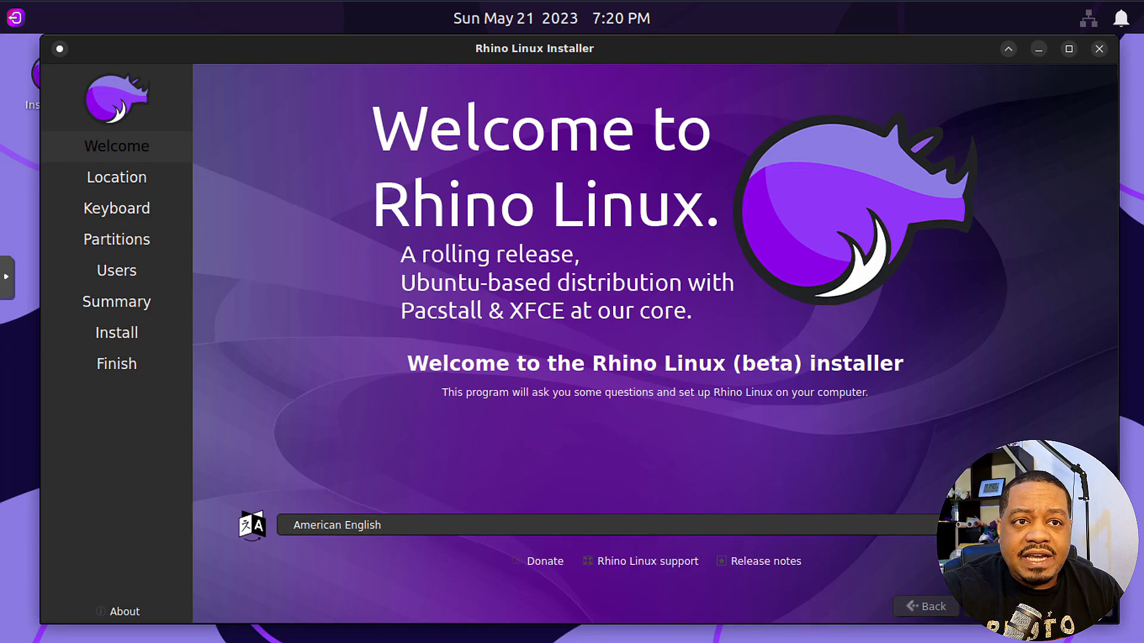
click(992, 606)
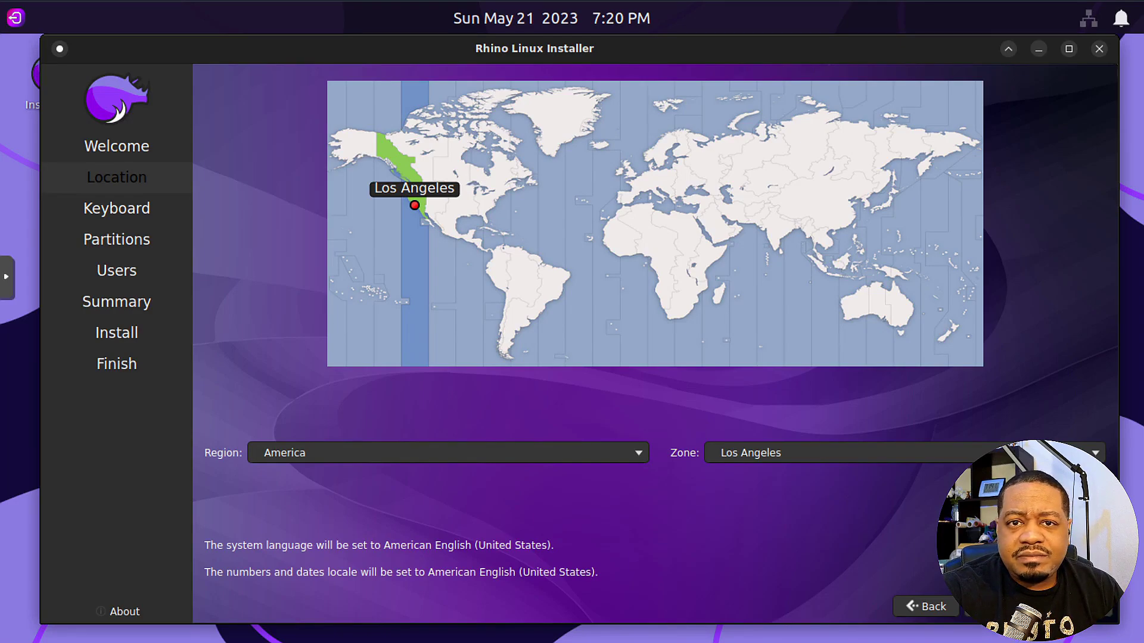
click(989, 606)
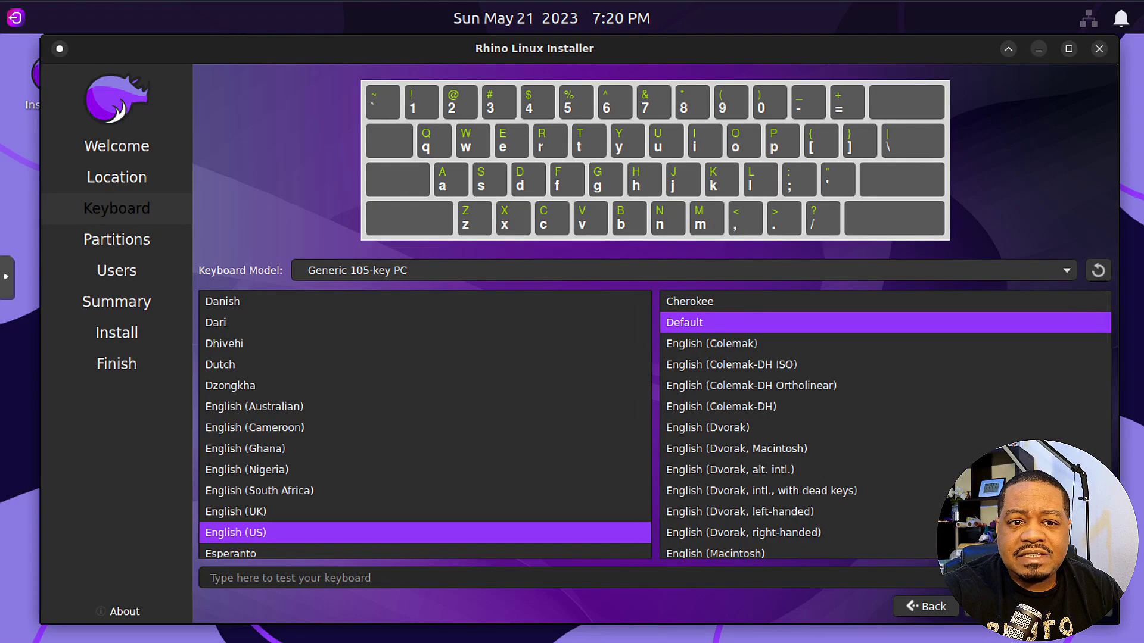
click(989, 606)
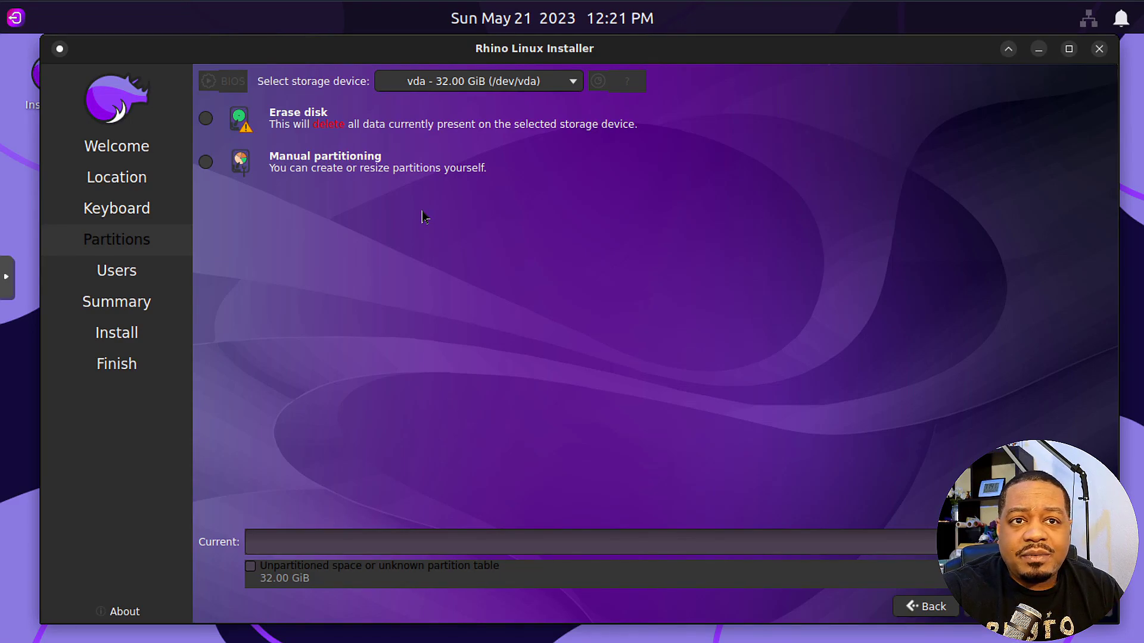
- Choose to erase the 32 GiB vda disk with swap to file, and continue to the user settings
click(206, 119)
click(372, 168)
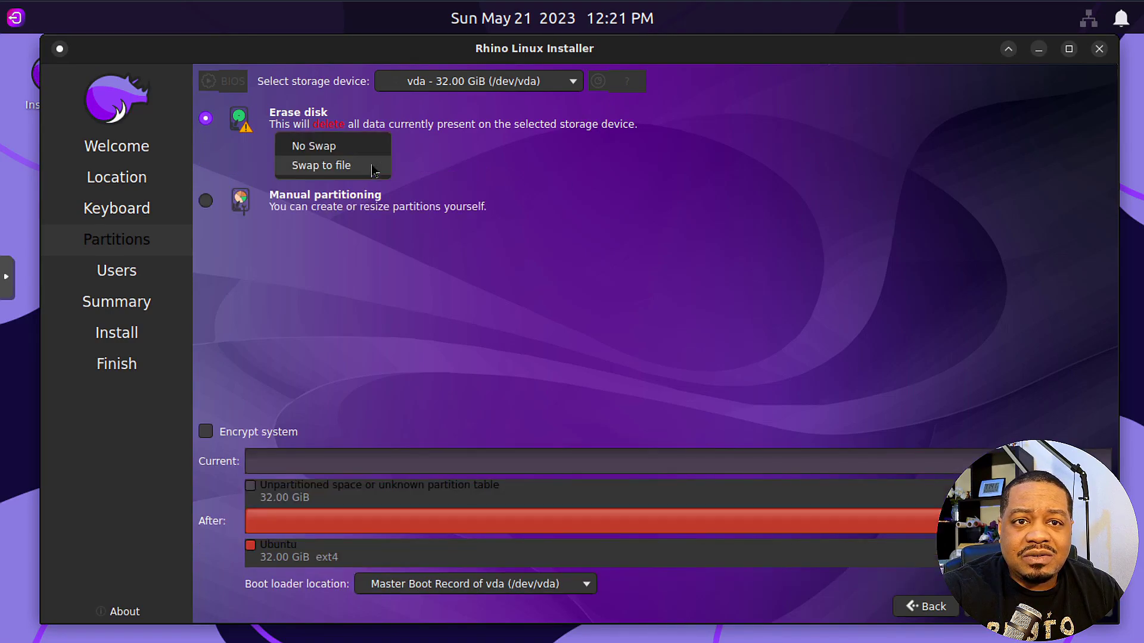
click(373, 166)
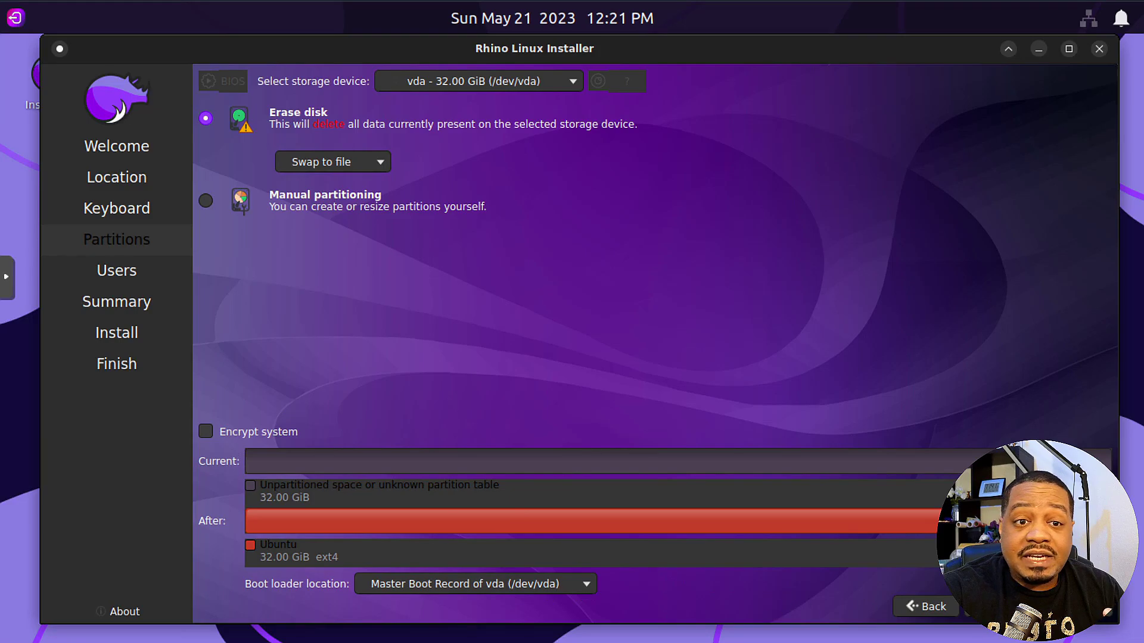
click(1007, 607)
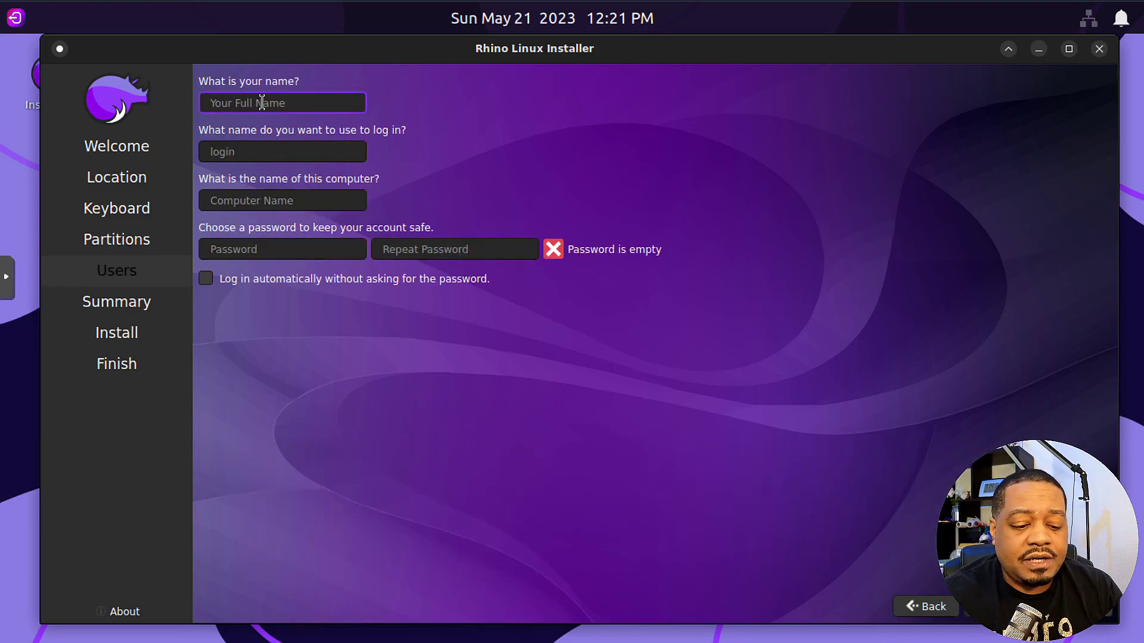
- Enter the account owner's name and set the computer name to rhino
text(josh)
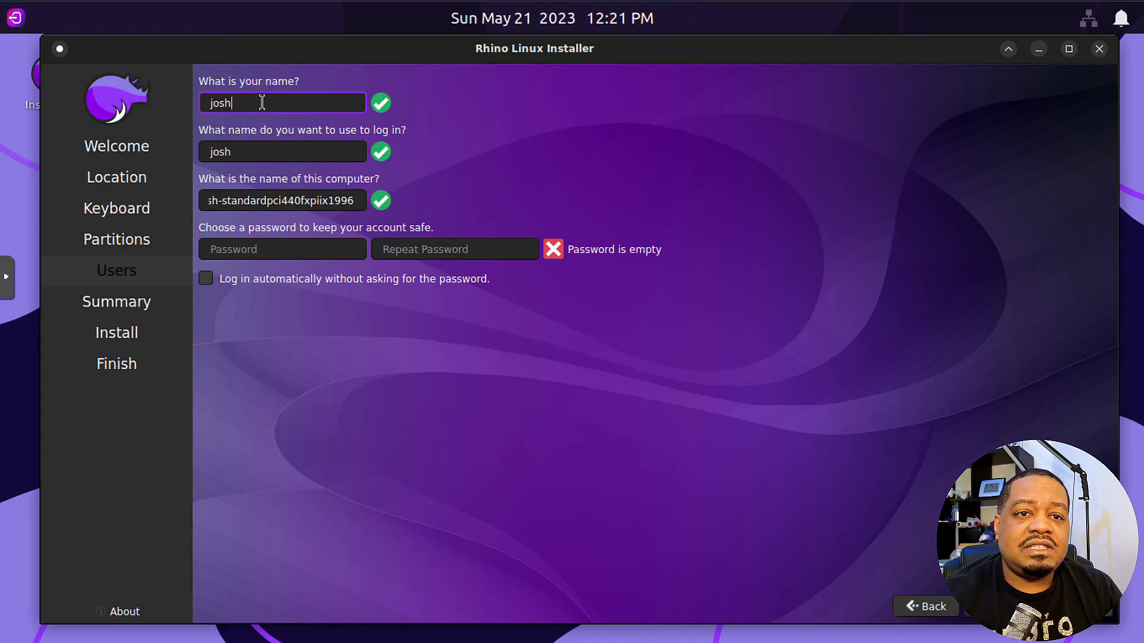
key(Tab)
key(Tab)
text(rhine)
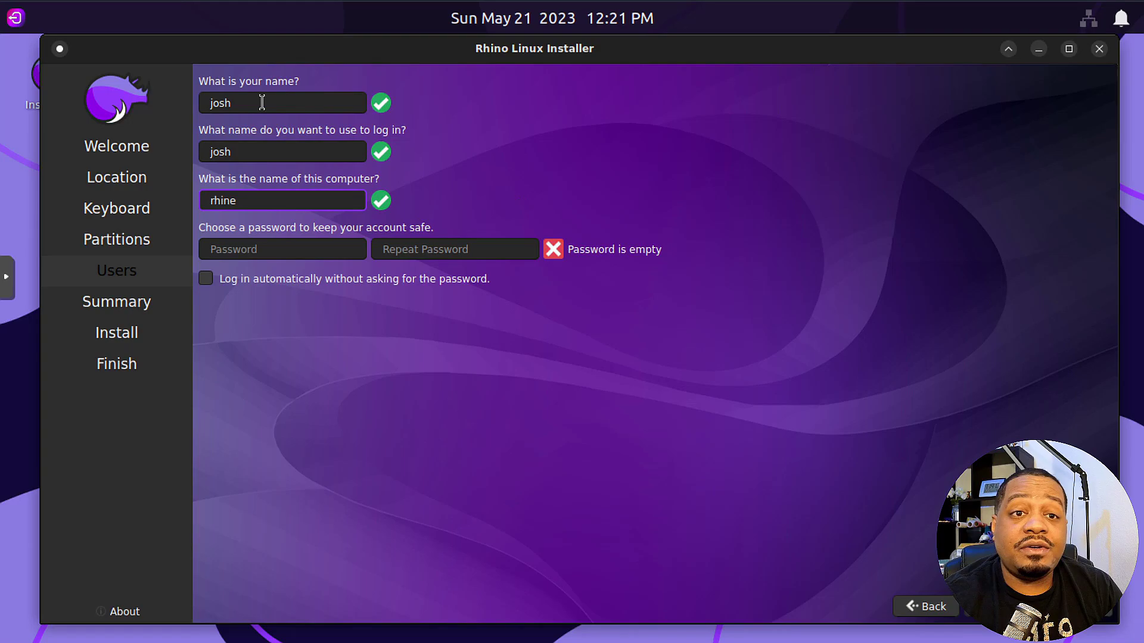
key(BackSpace)
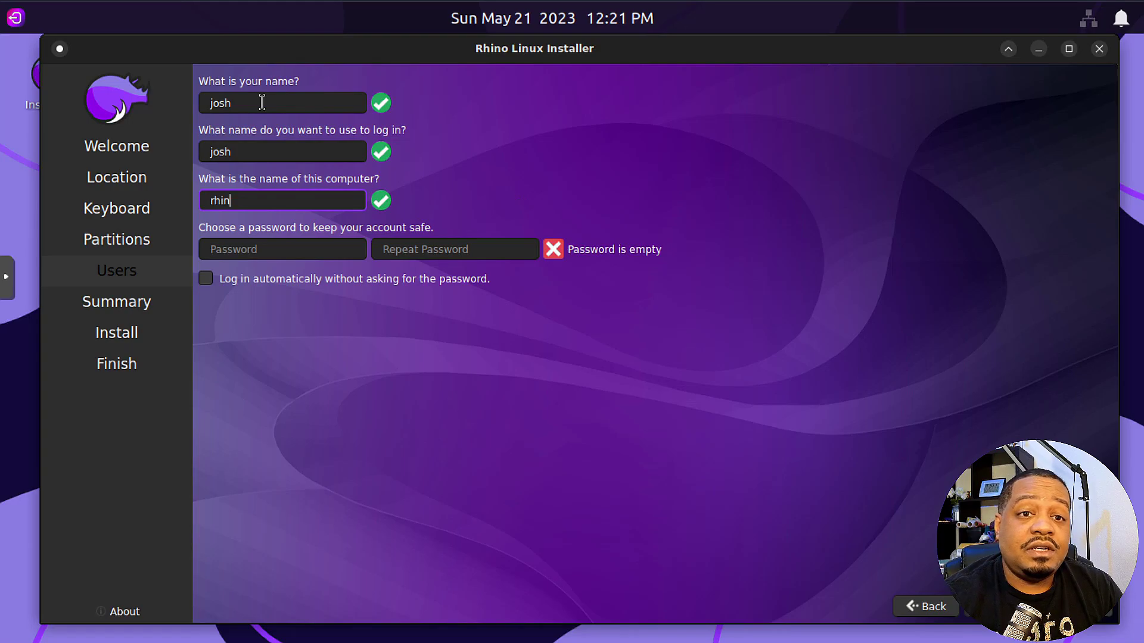
text(o)
- Enter and repeat the account password, and continue to the installation summary
key(Tab)
text(•••••)
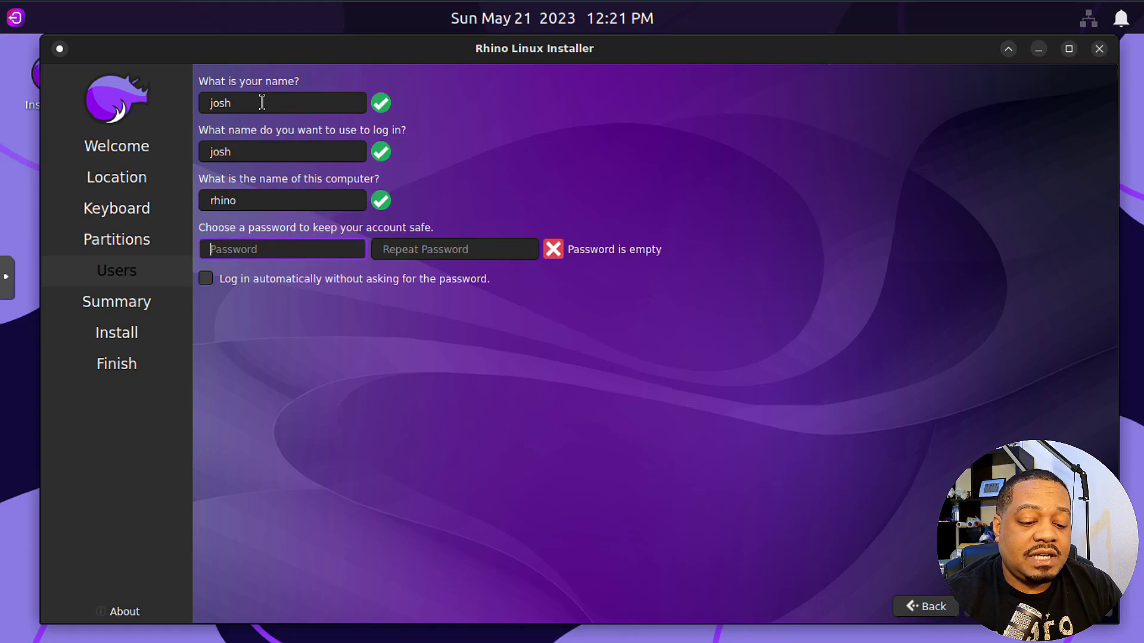
text(••••)
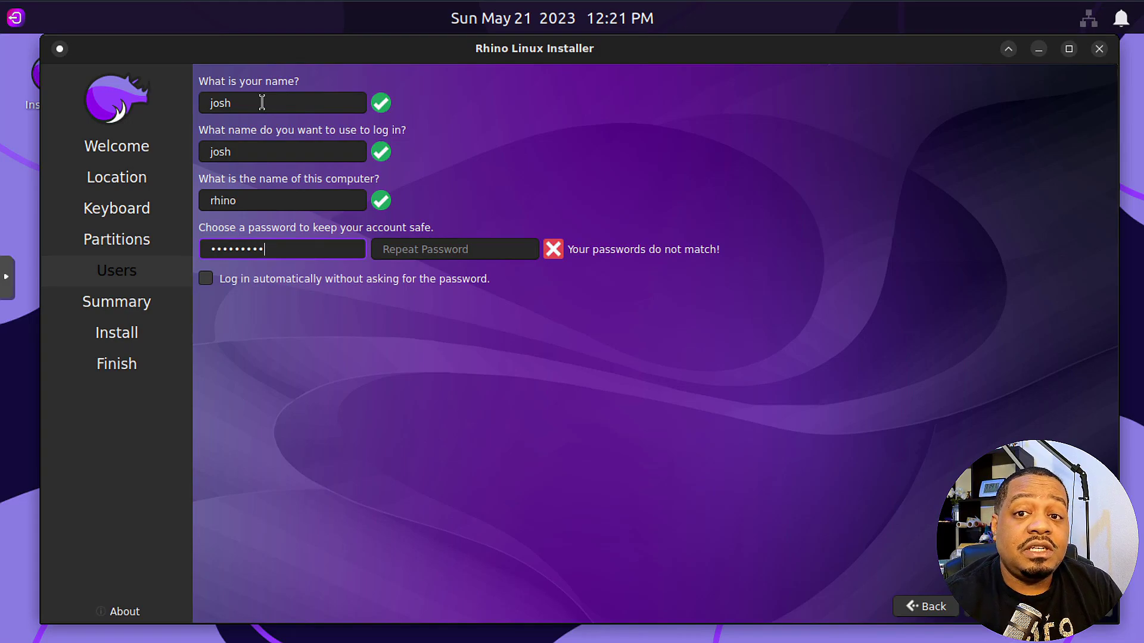
key(Tab)
text(•••••••••)
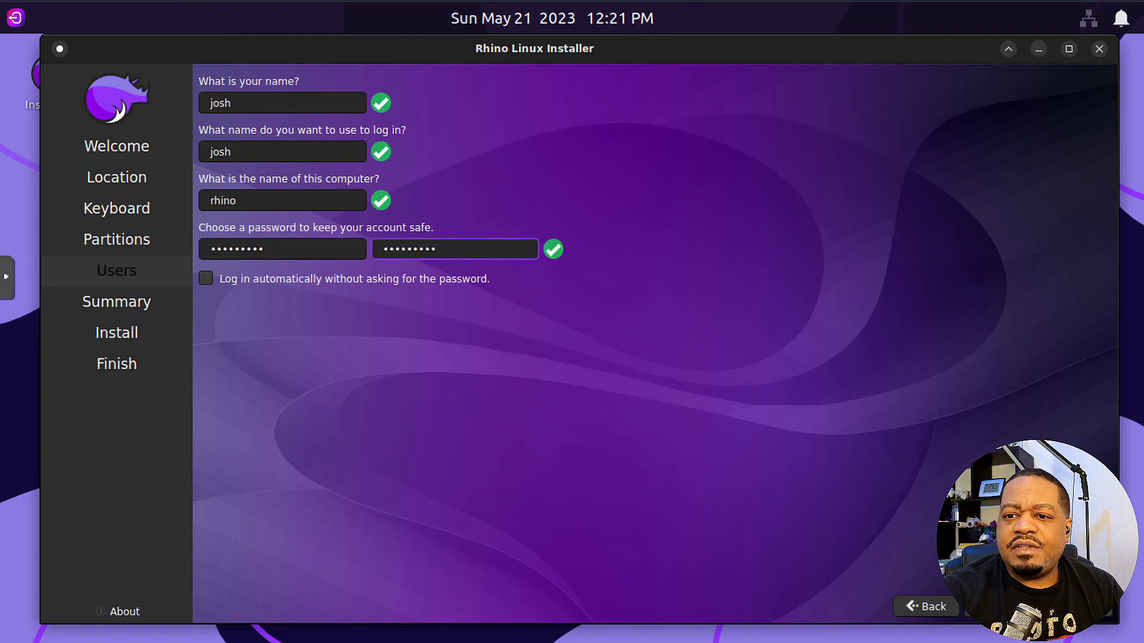
click(995, 606)
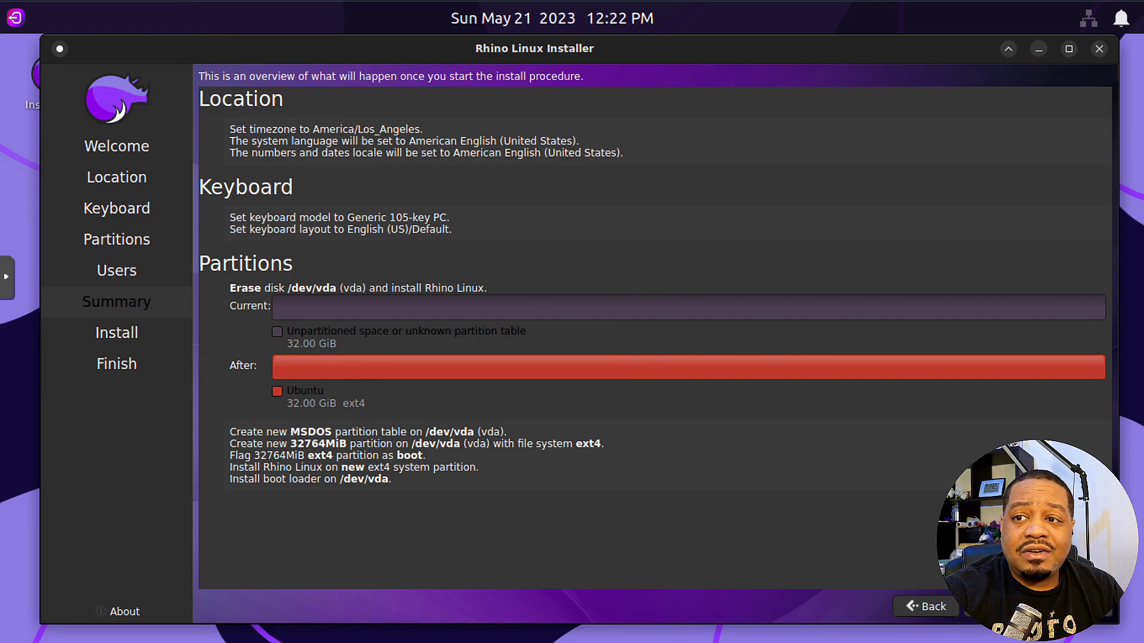
- Start the installation, confirming the disk changes, and restart into the new system once it is complete
click(995, 607)
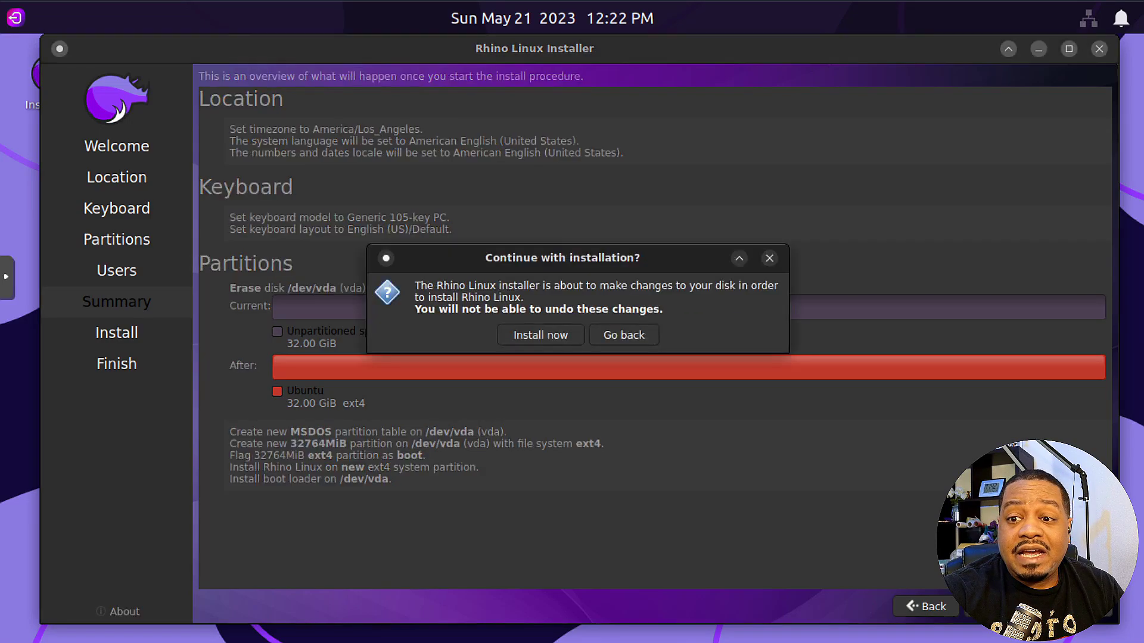
click(529, 343)
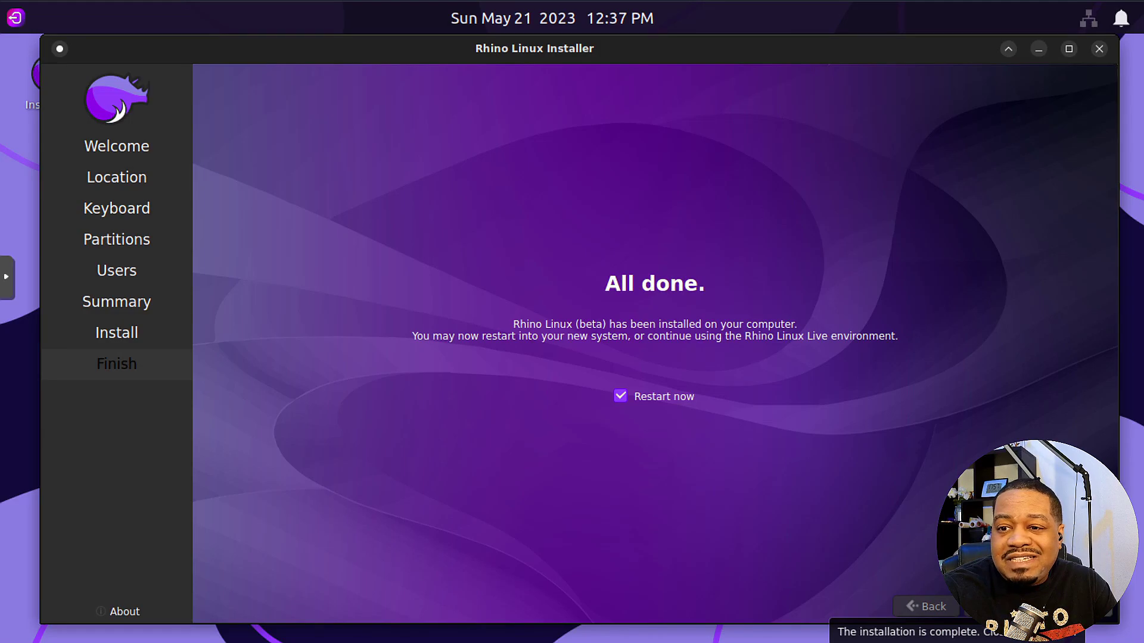
click(1001, 606)
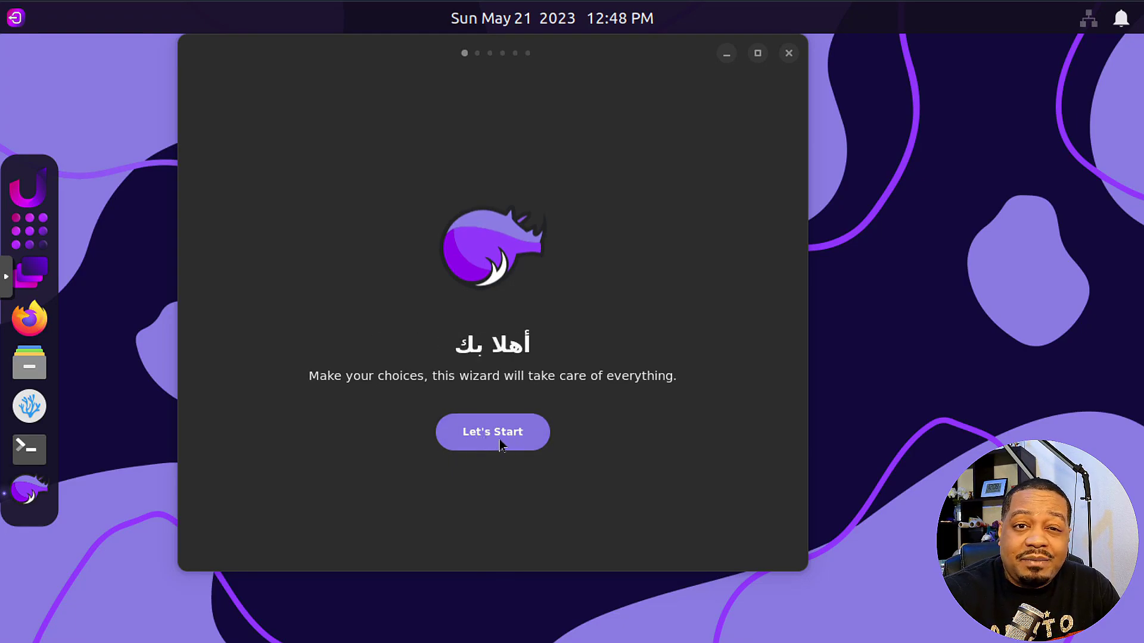
- Start the setup wizard, preview the light color scheme, and continue with the dark color scheme
click(508, 443)
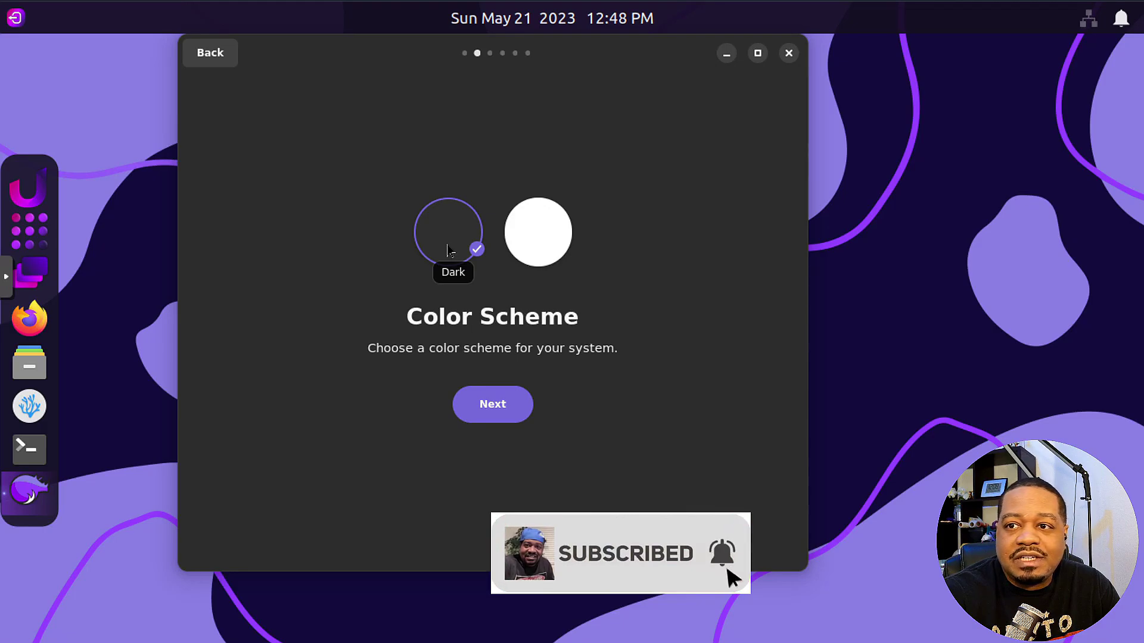
click(539, 240)
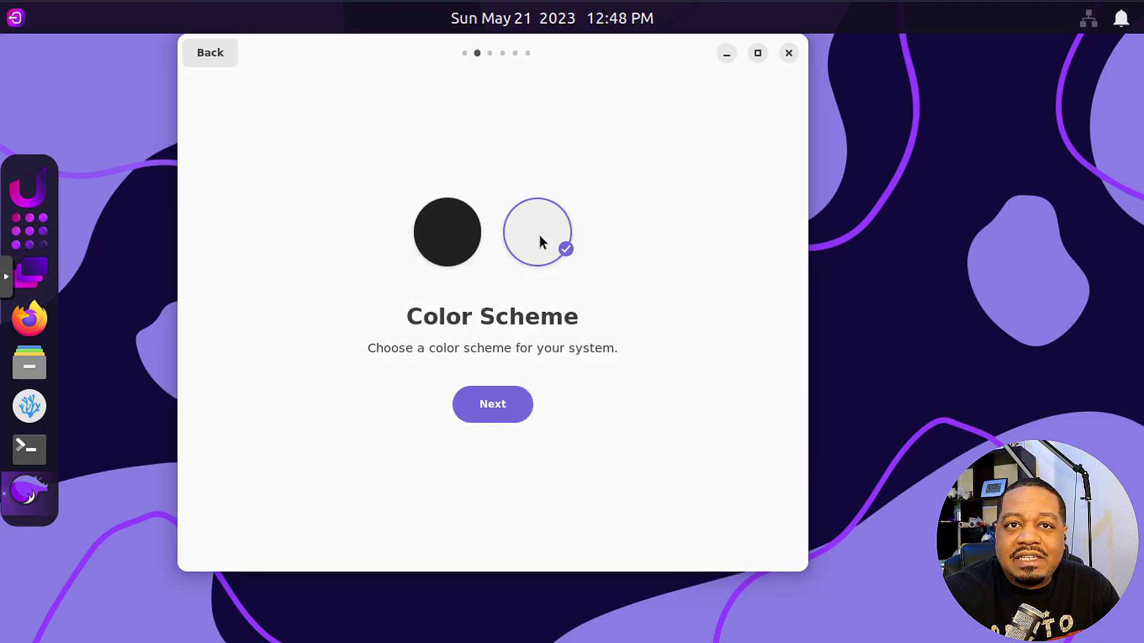
click(448, 252)
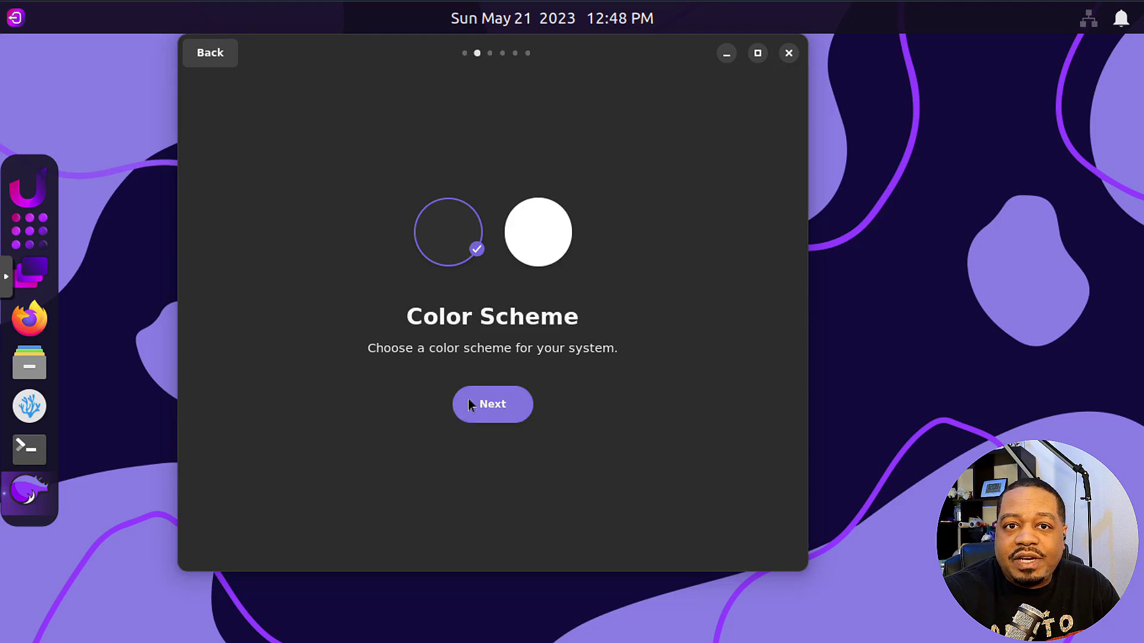
click(495, 406)
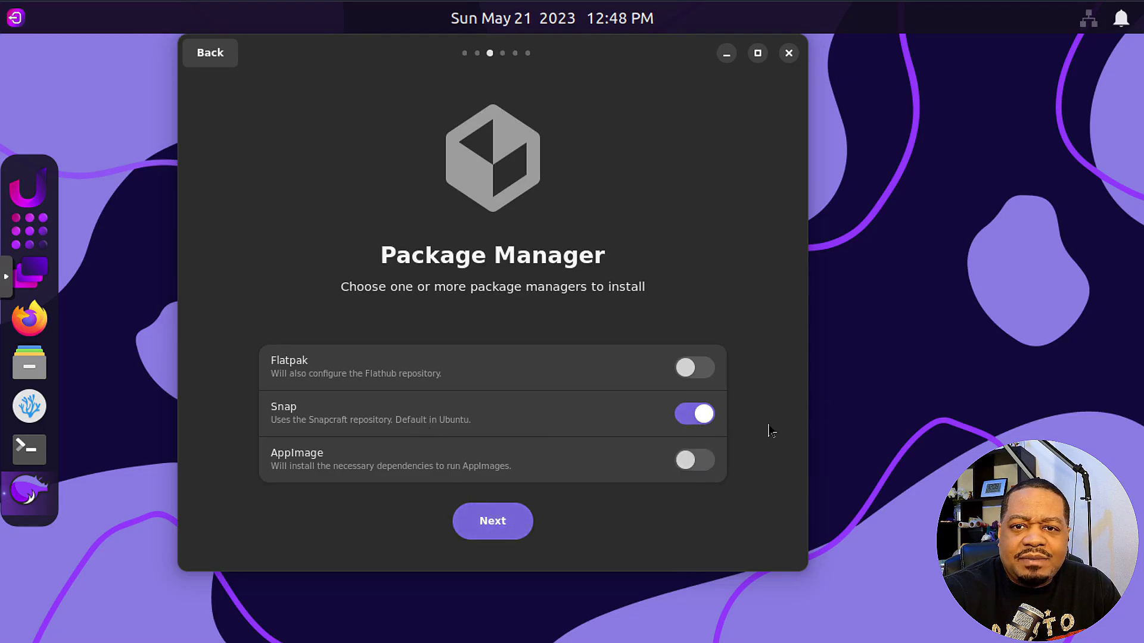
- Enable Flatpak and AppImage alongside Snap, then continue through the extra settings with Nala on and Apport off
click(694, 380)
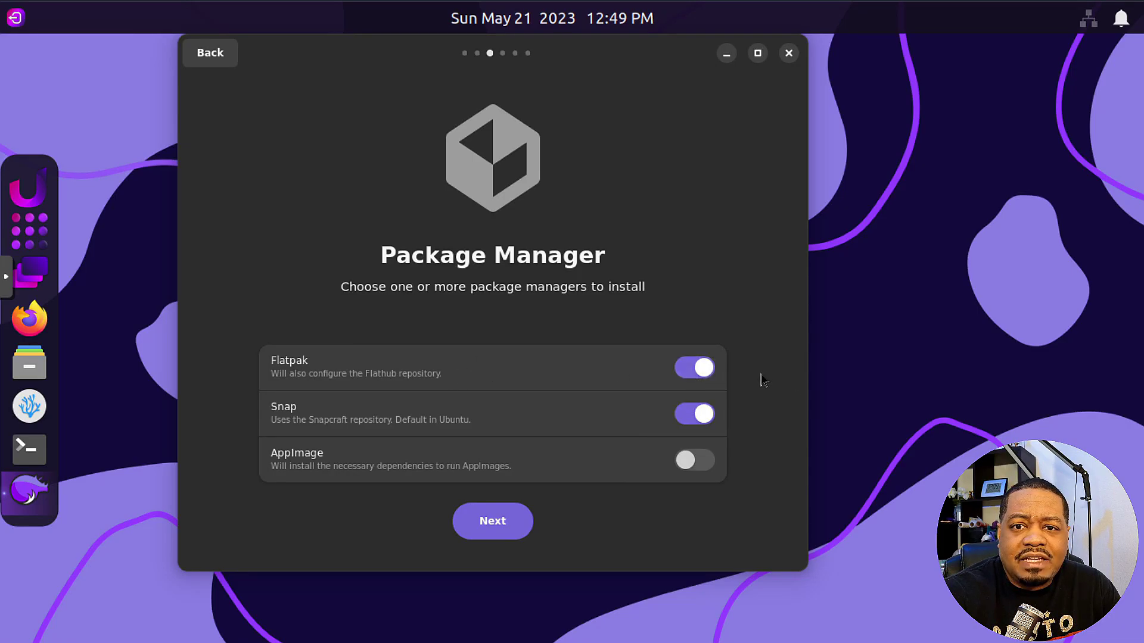
click(691, 460)
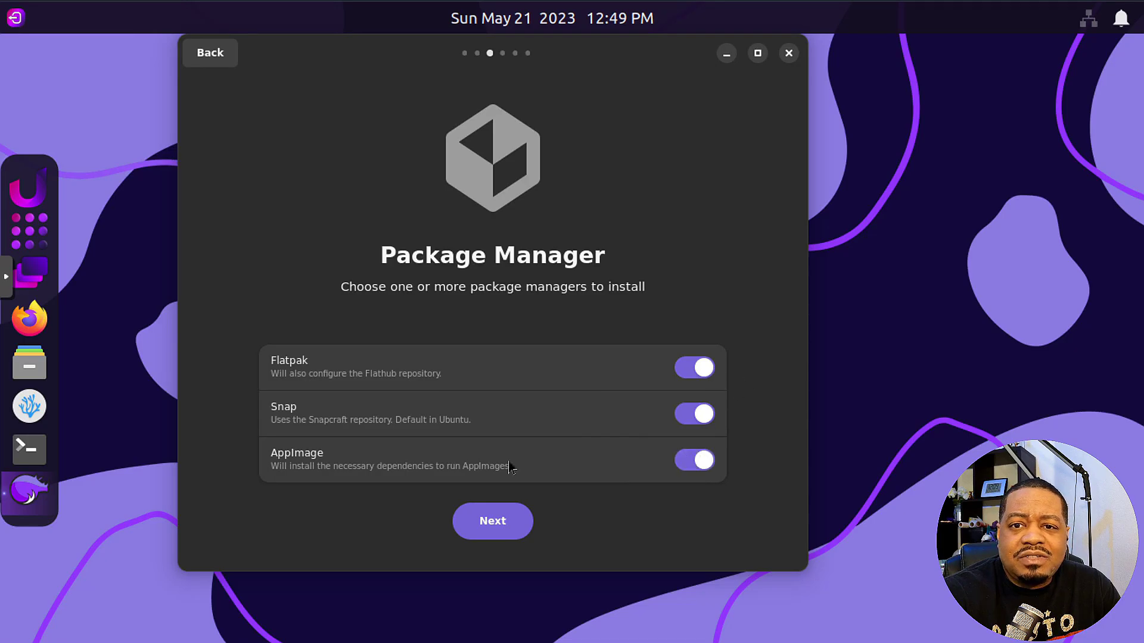
click(481, 523)
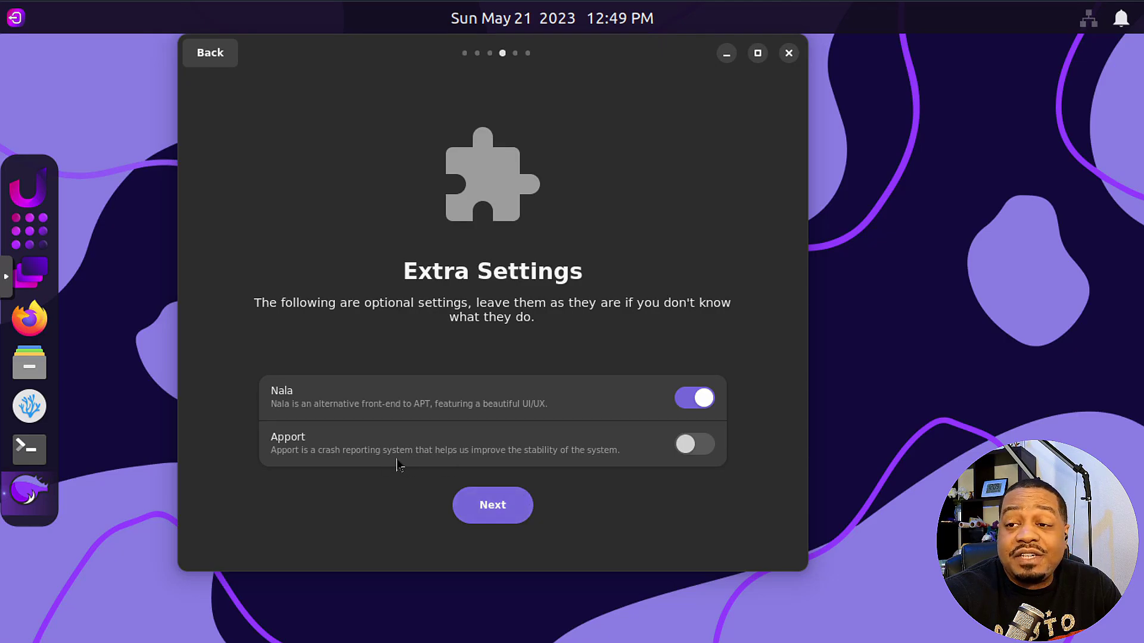
click(501, 510)
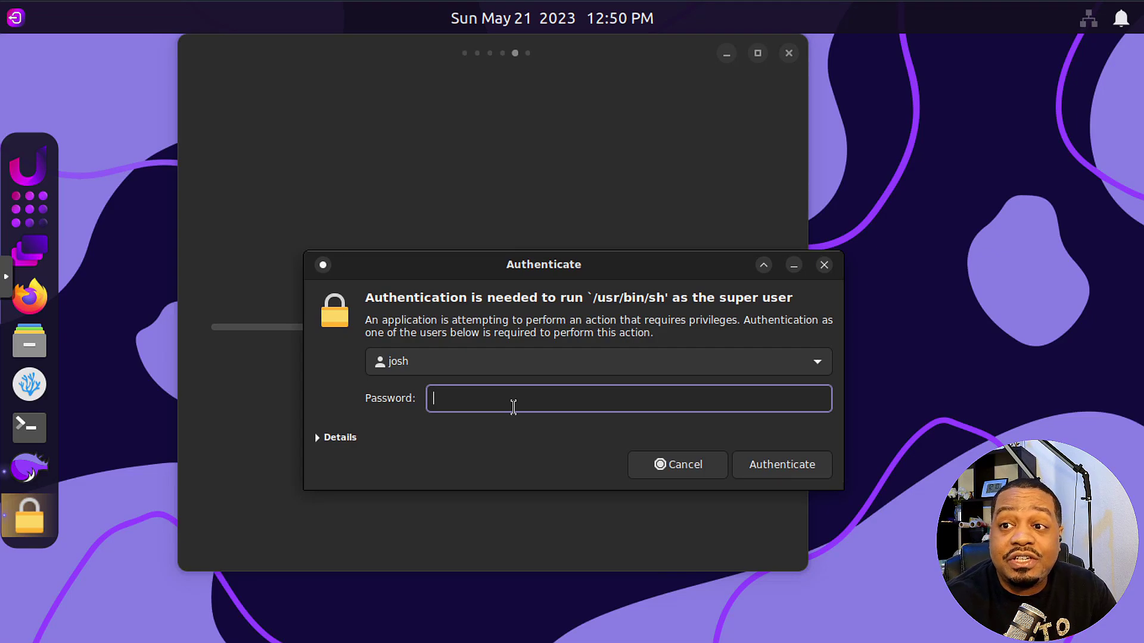
- Enter the account password at both super user authentication requests to apply the setup wizard's choices
text(•••••)
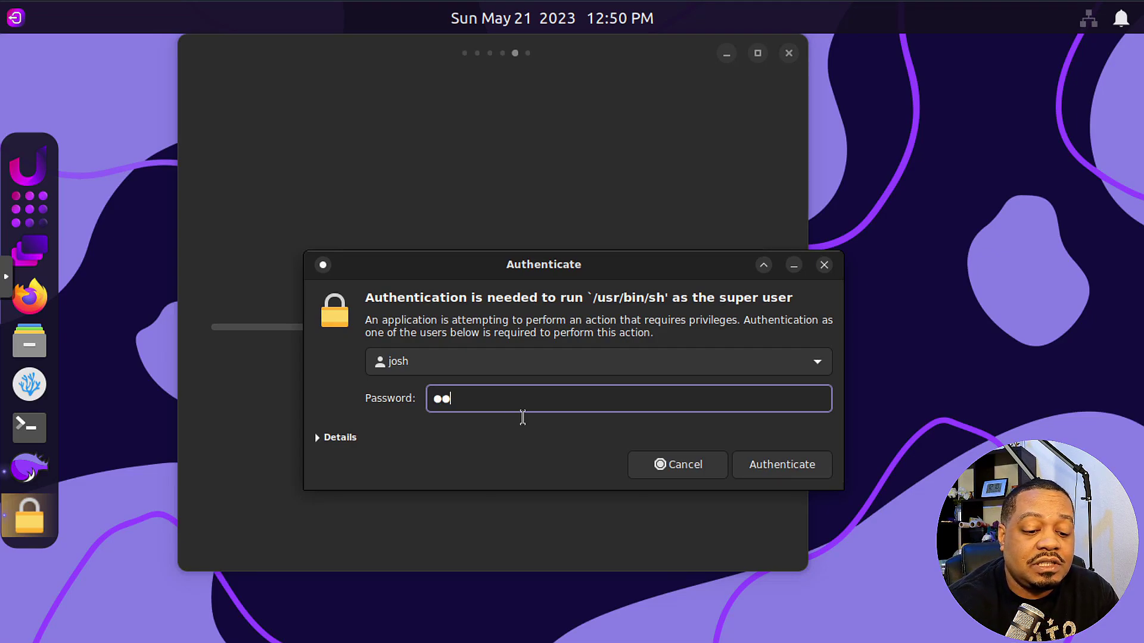
text(••••)
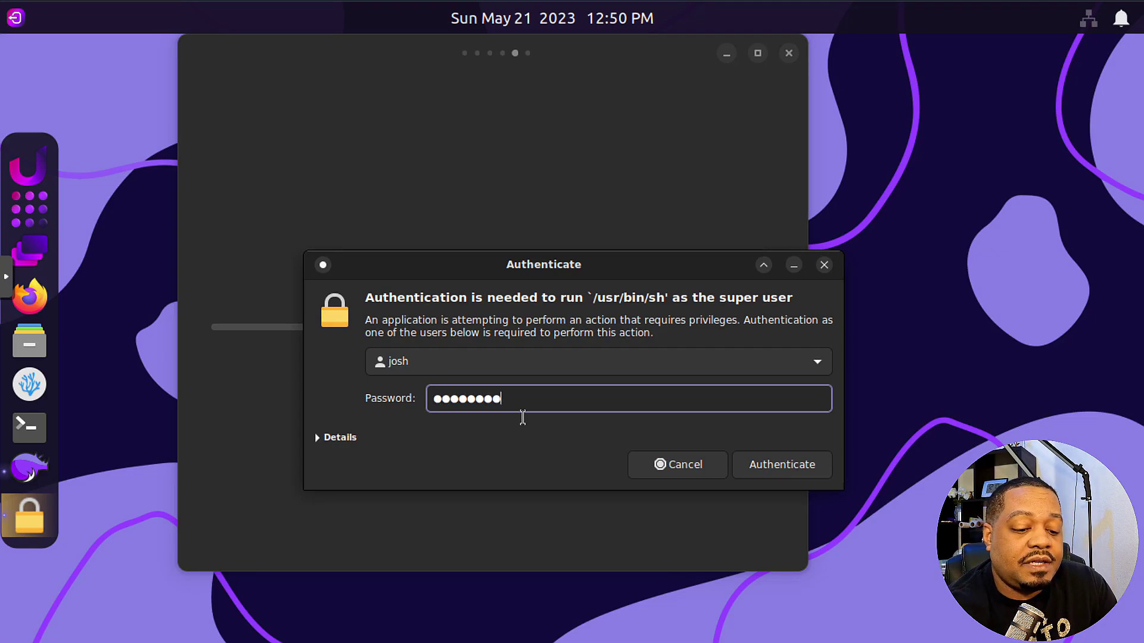
click(804, 465)
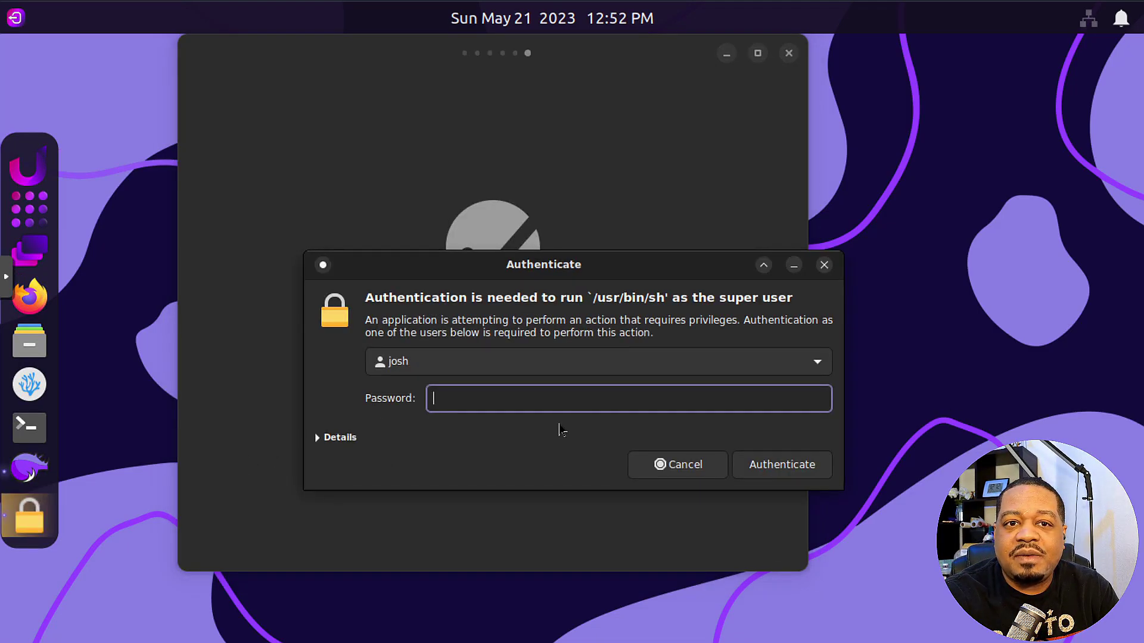
text(*****)
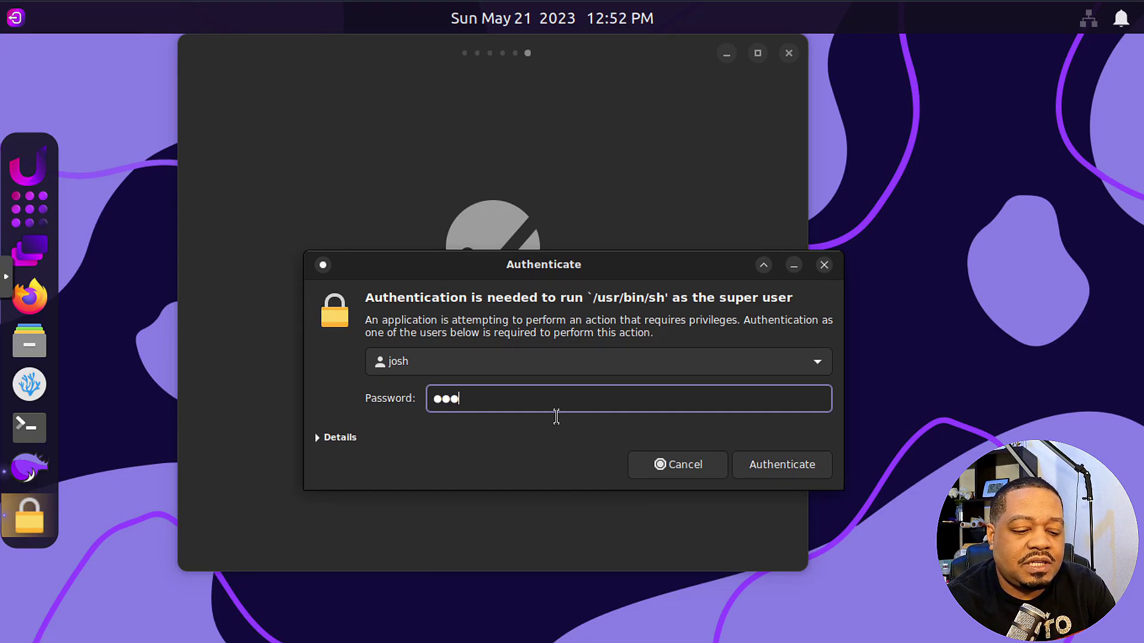
text(****)
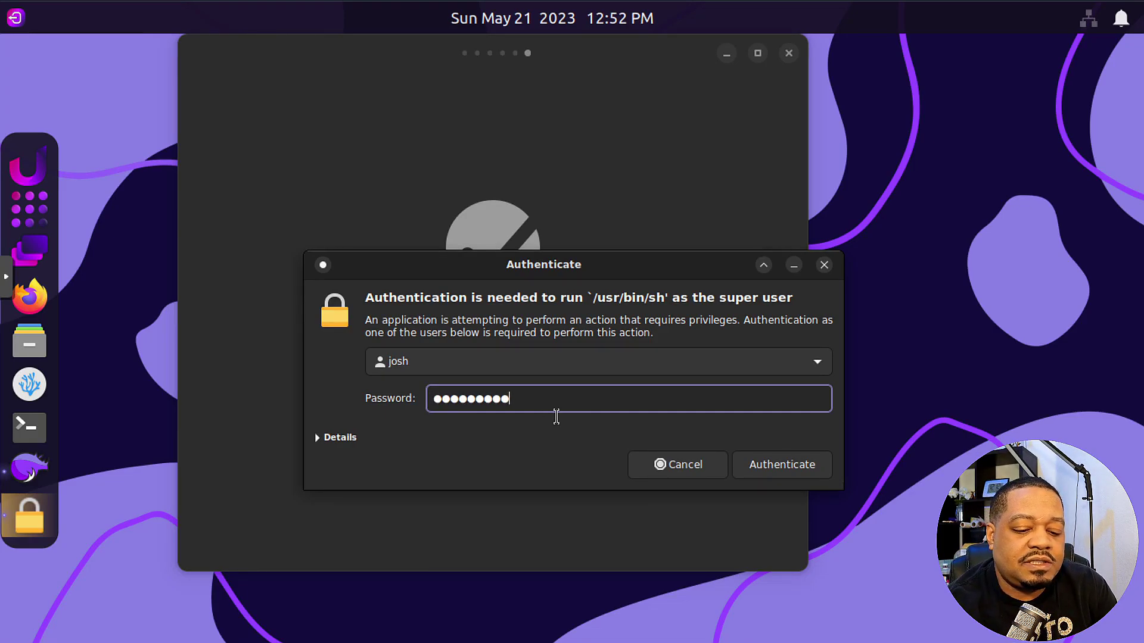
click(809, 473)
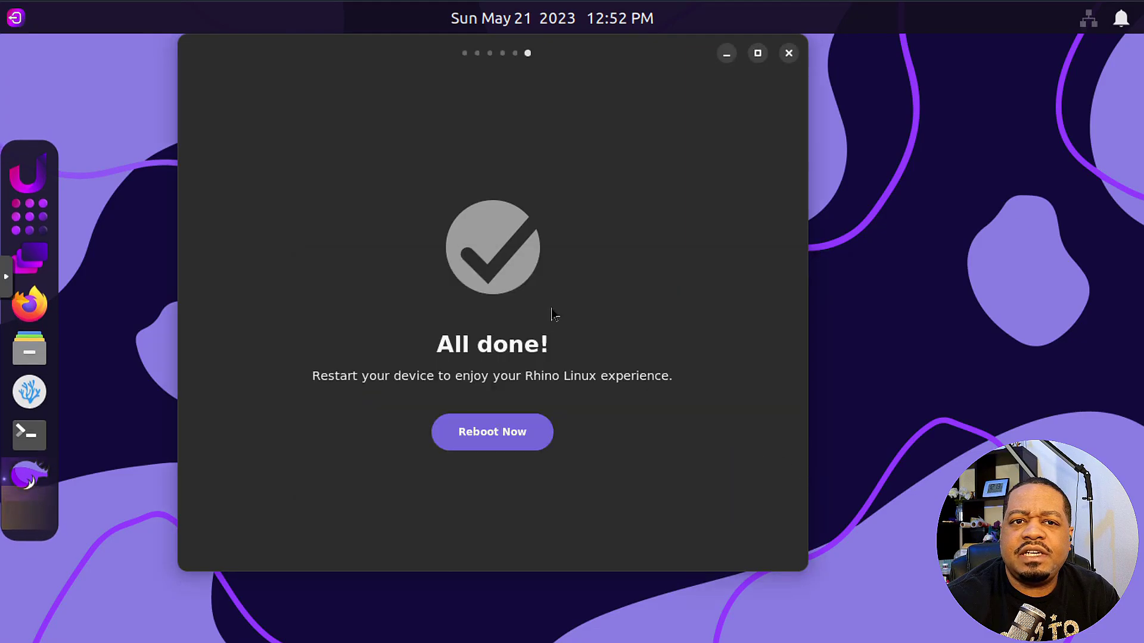
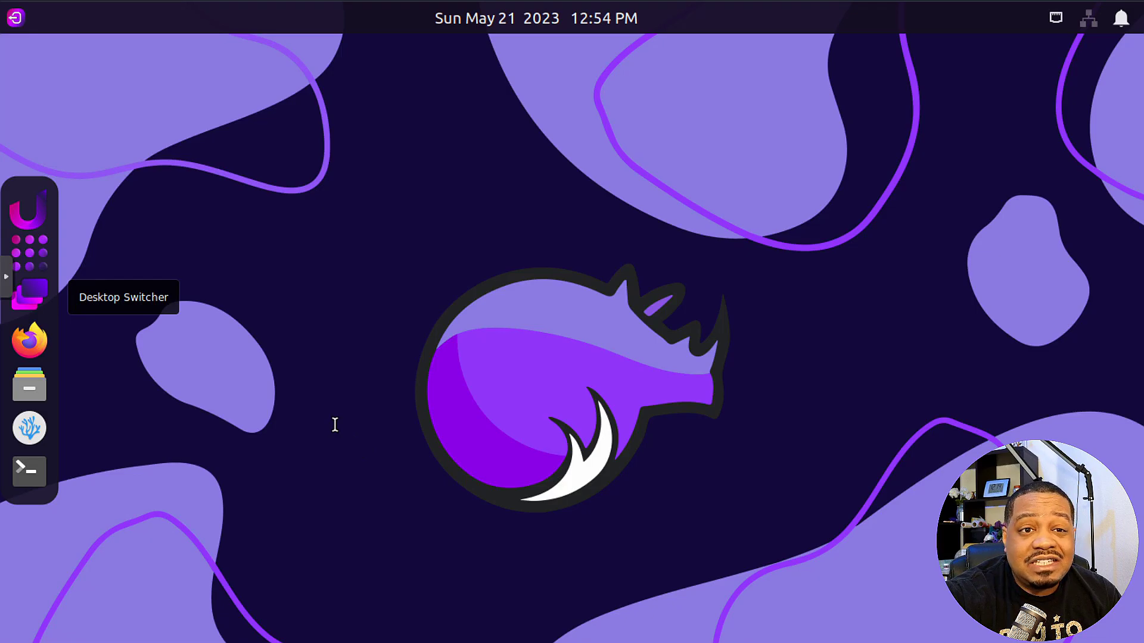
- Find VSCodium through the Ulauncher search, open it to view its welcome page, and close it
click(29, 213)
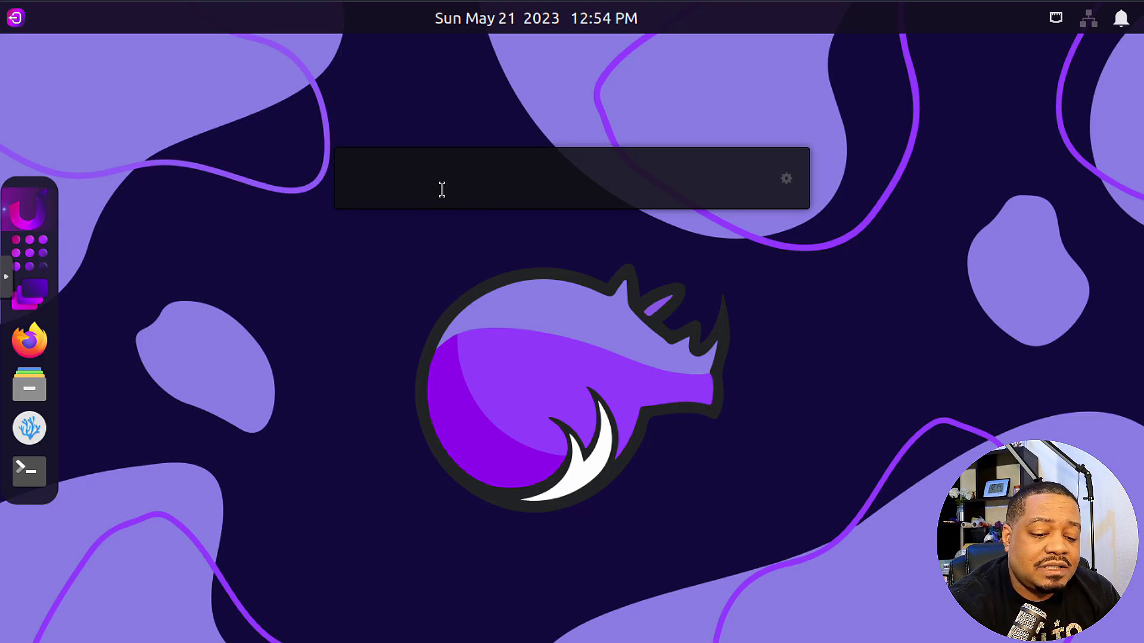
text(co)
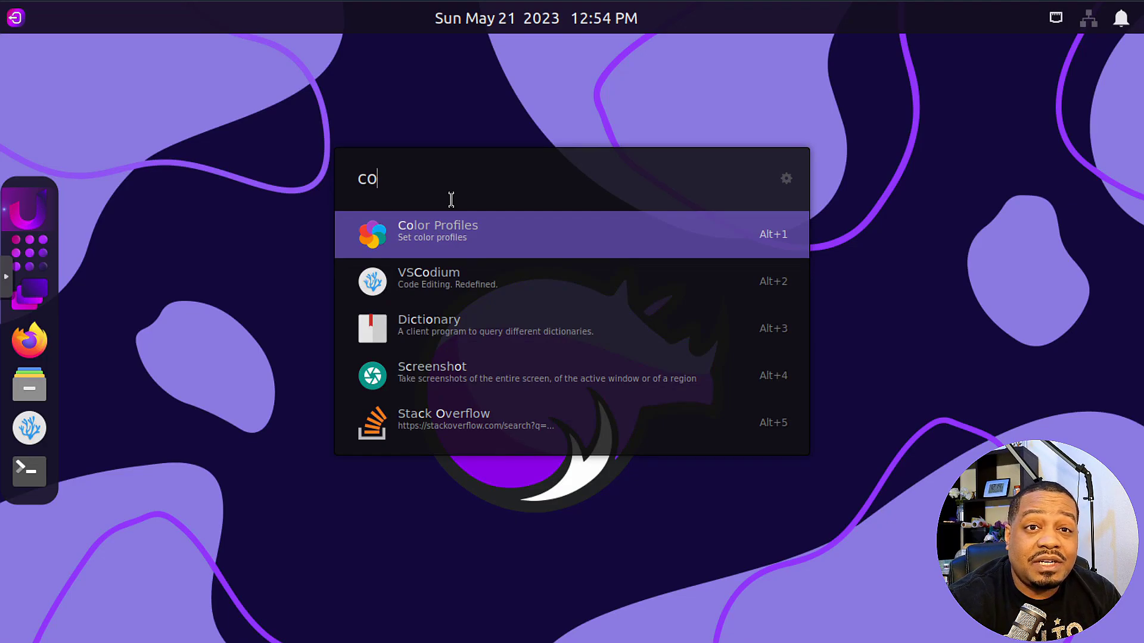
key(BackSpace)
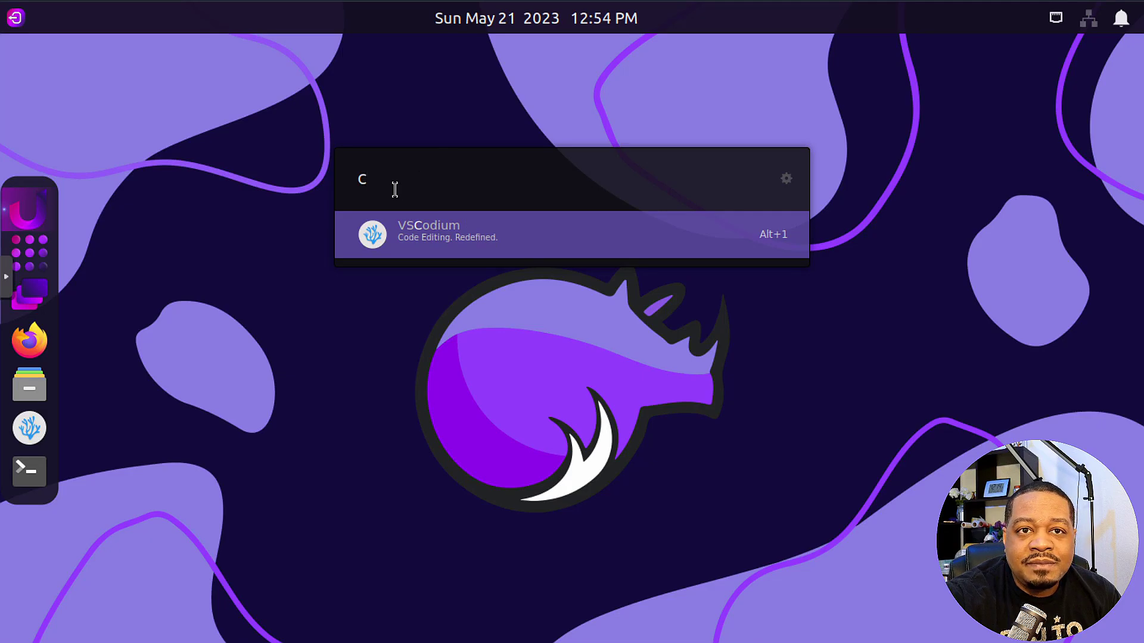
click(428, 234)
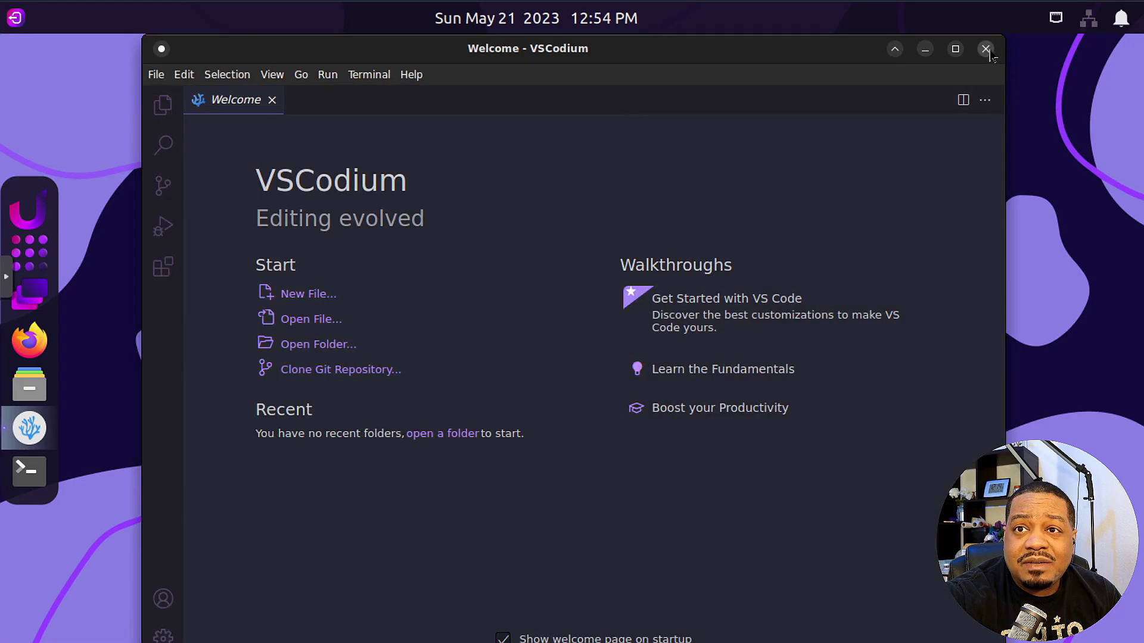
click(986, 49)
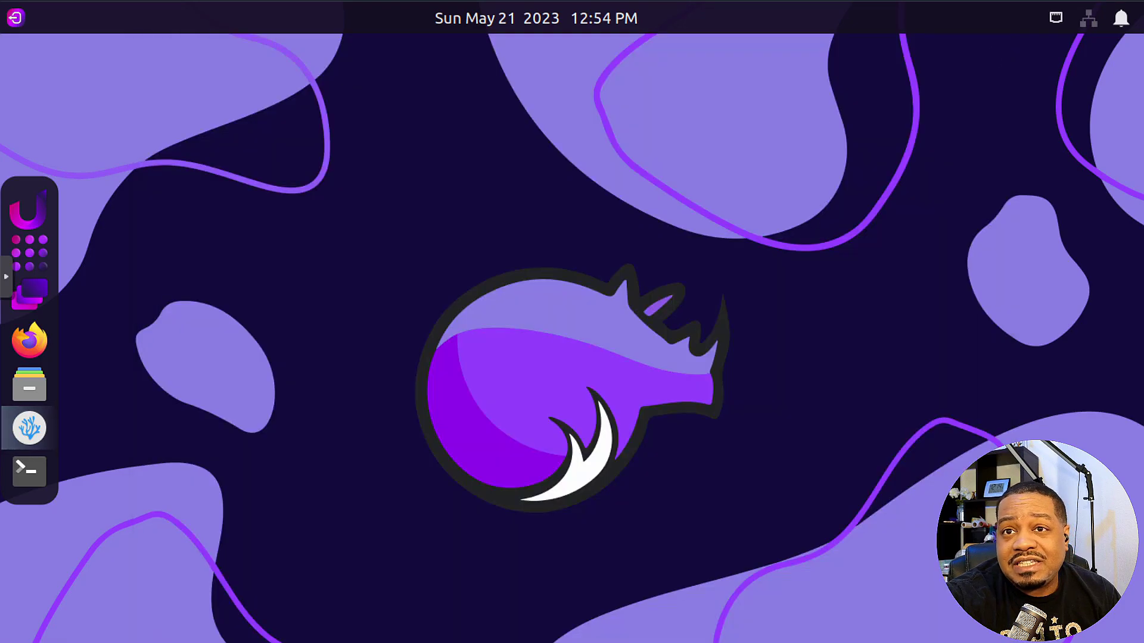
- Browse both pages of the installed applications overview and open Xfce Terminal
click(27, 259)
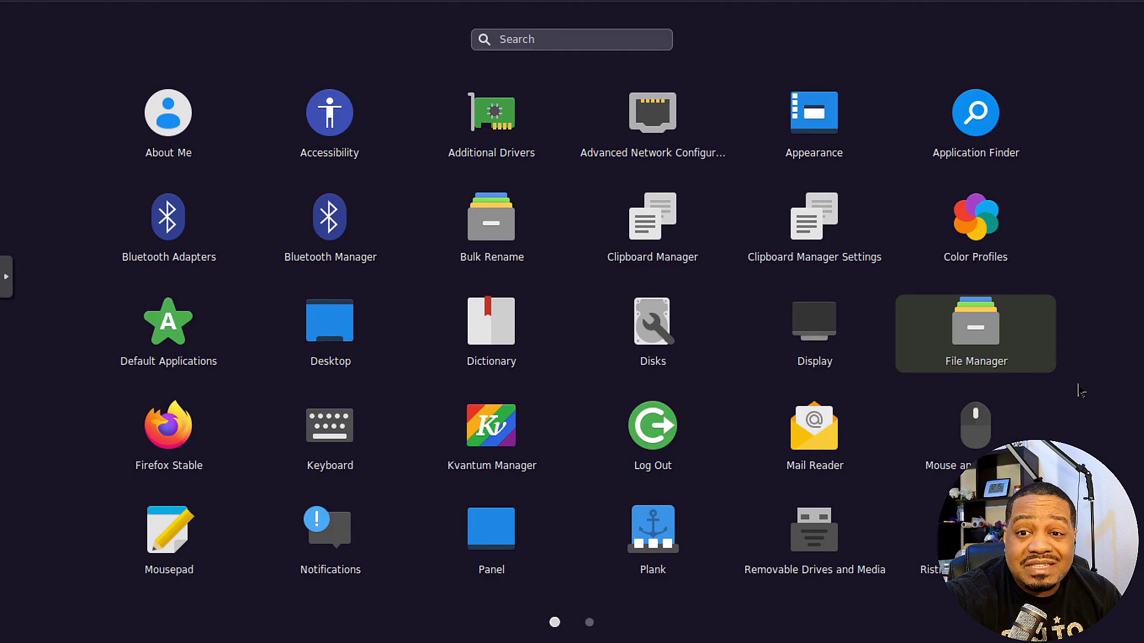
scroll(1080, 391, down, 1)
scroll(549, 562, up, 1)
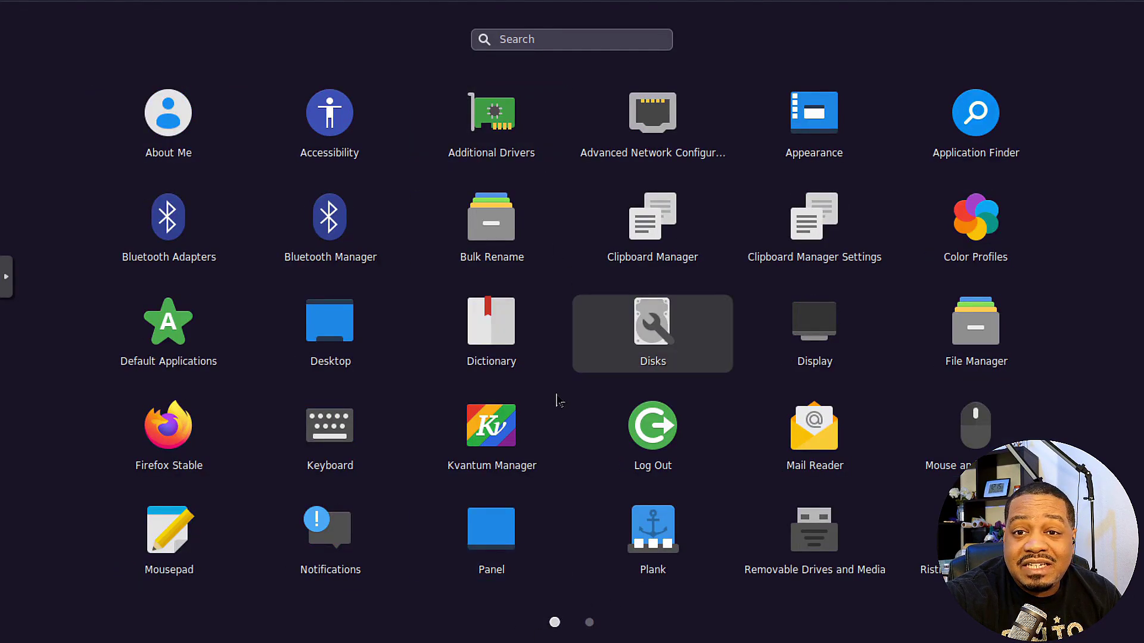
scroll(557, 401, down, 1)
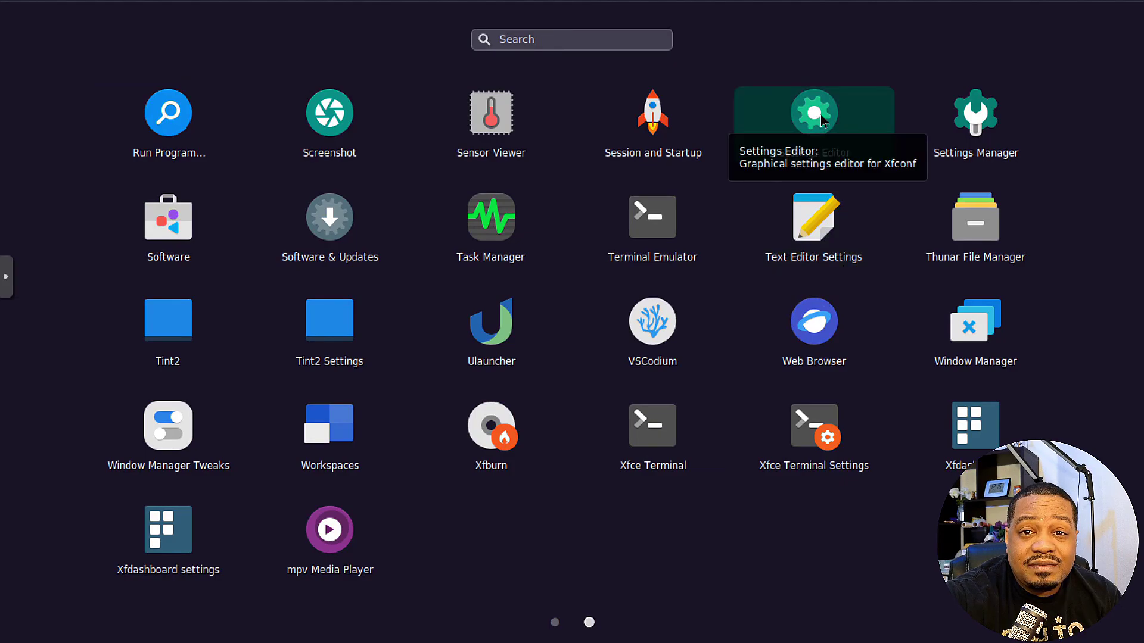
click(691, 441)
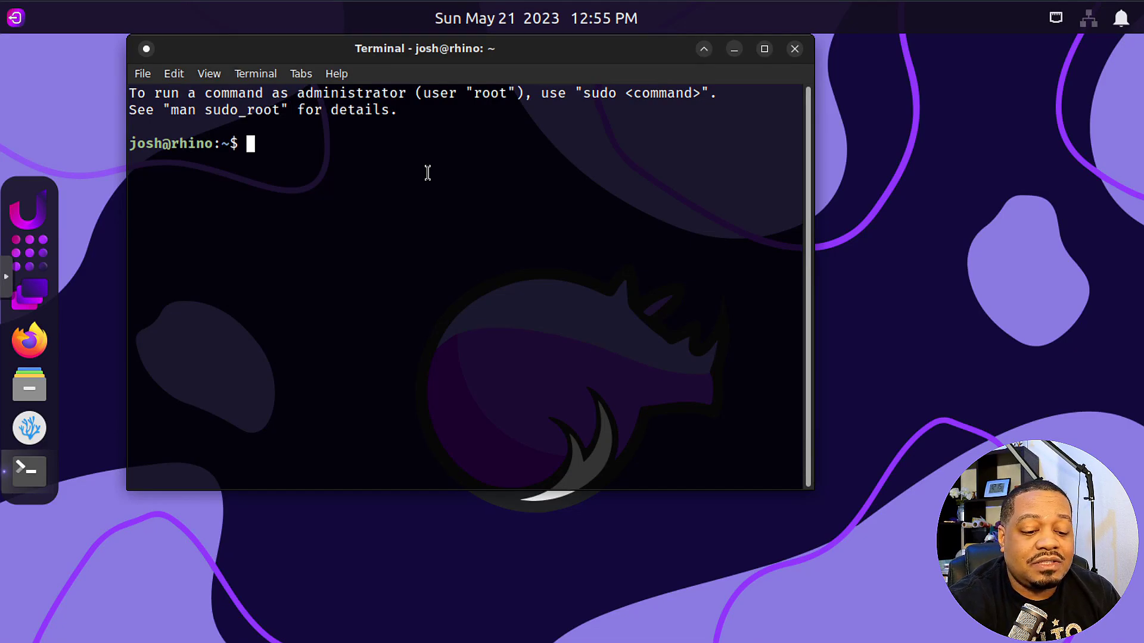
- Refresh the package lists with sudo nala update, authorizing it with the account password
text(su)
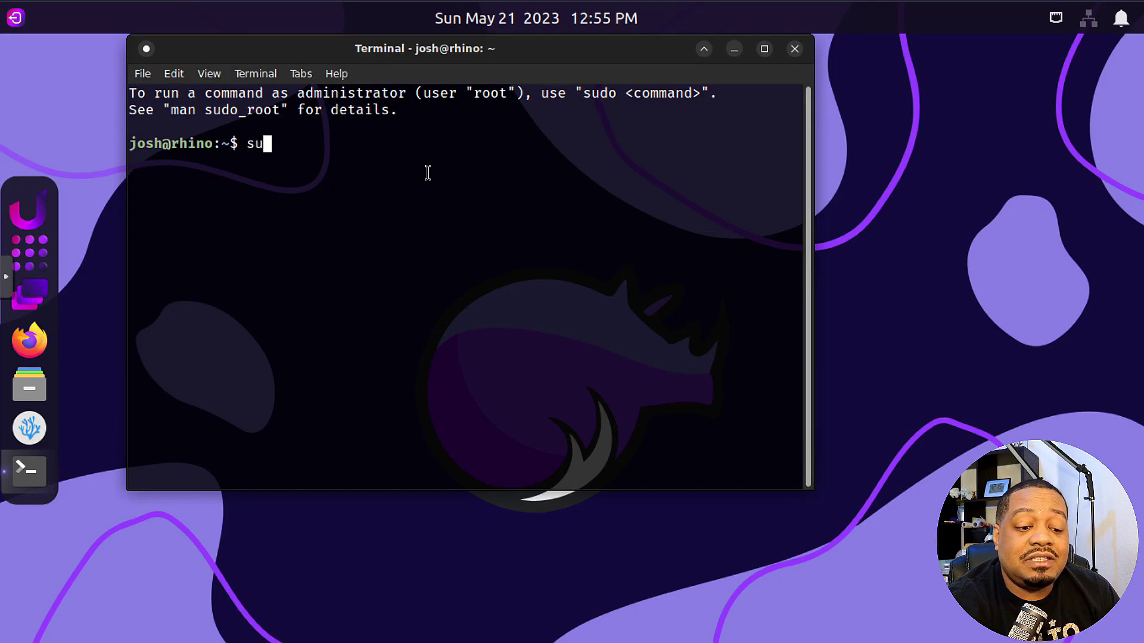
text(do nala update)
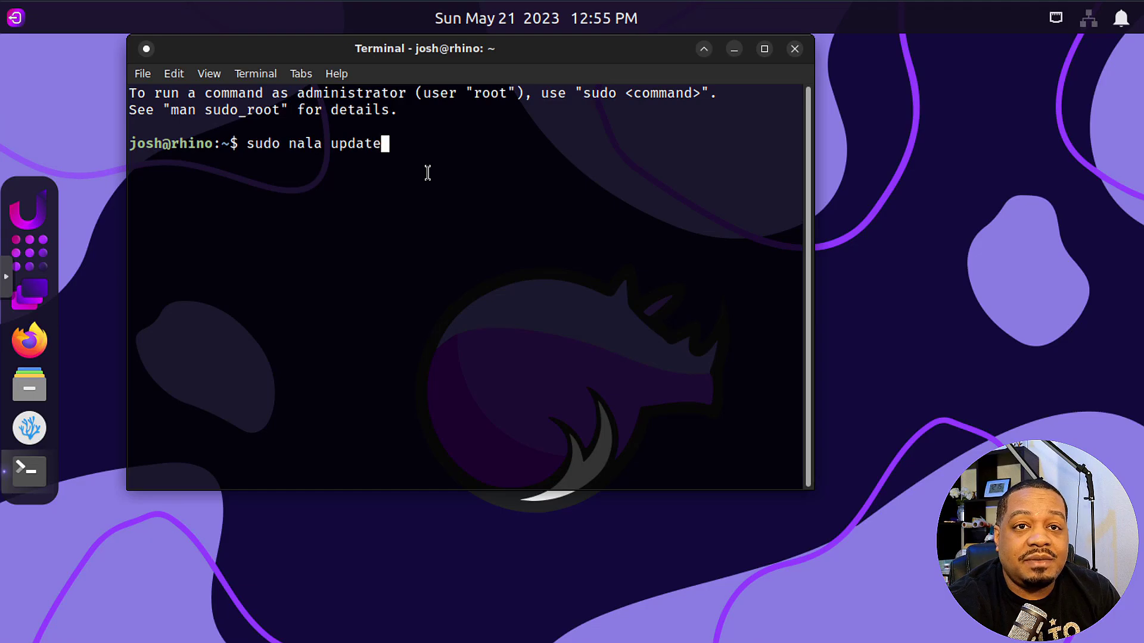
key(Return)
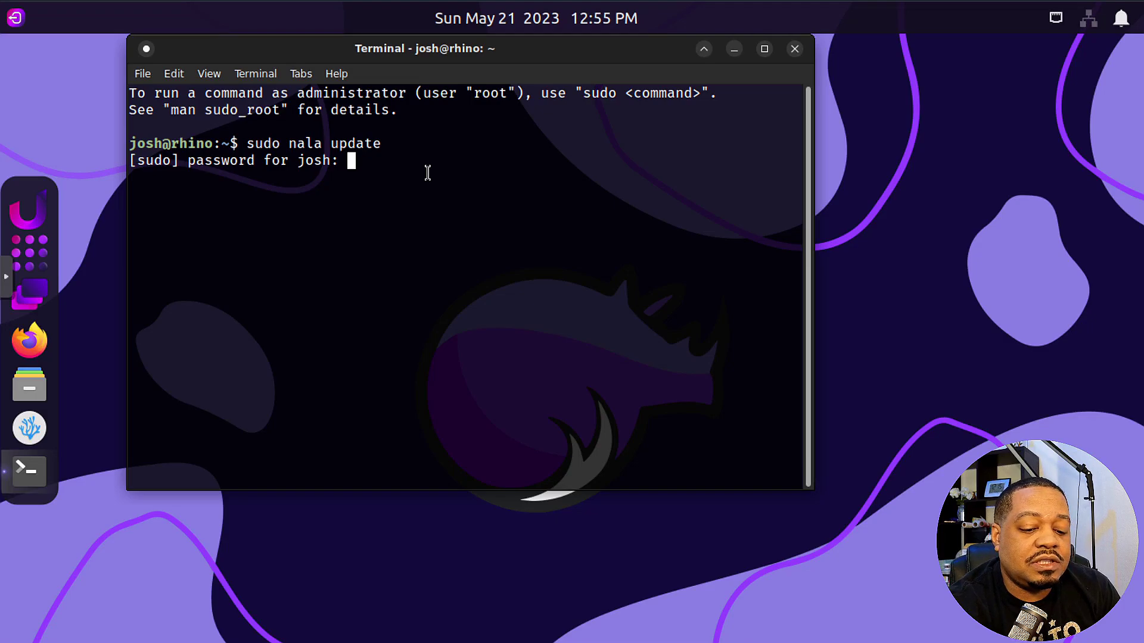
key(Return)
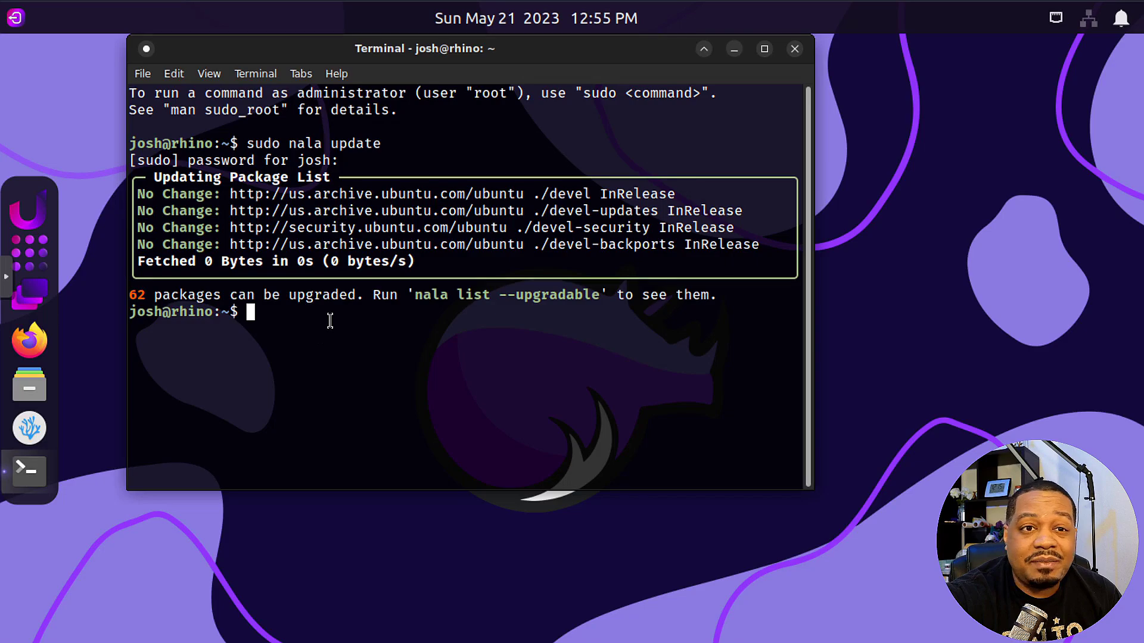
- Change the previous command to sudo nala upgrade and run it
key(Up)
key(BackSpace)
key(BackSpace)
key(BackSpace)
key(BackSpace)
key(BackSpace)
key(BackSpace)
text(u)
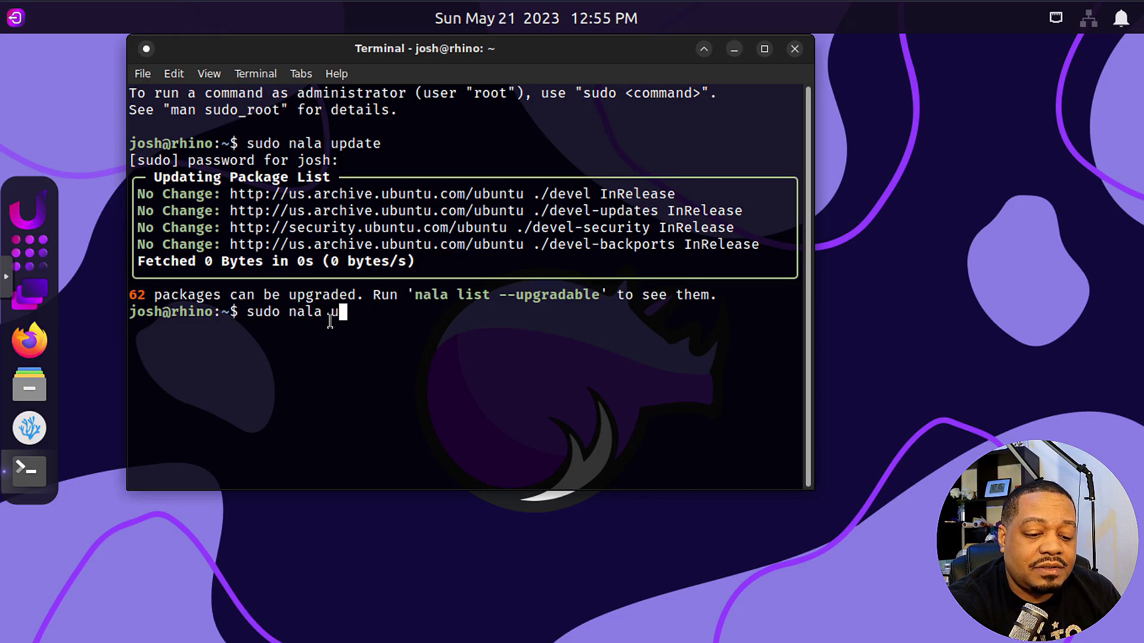
text(pgrade)
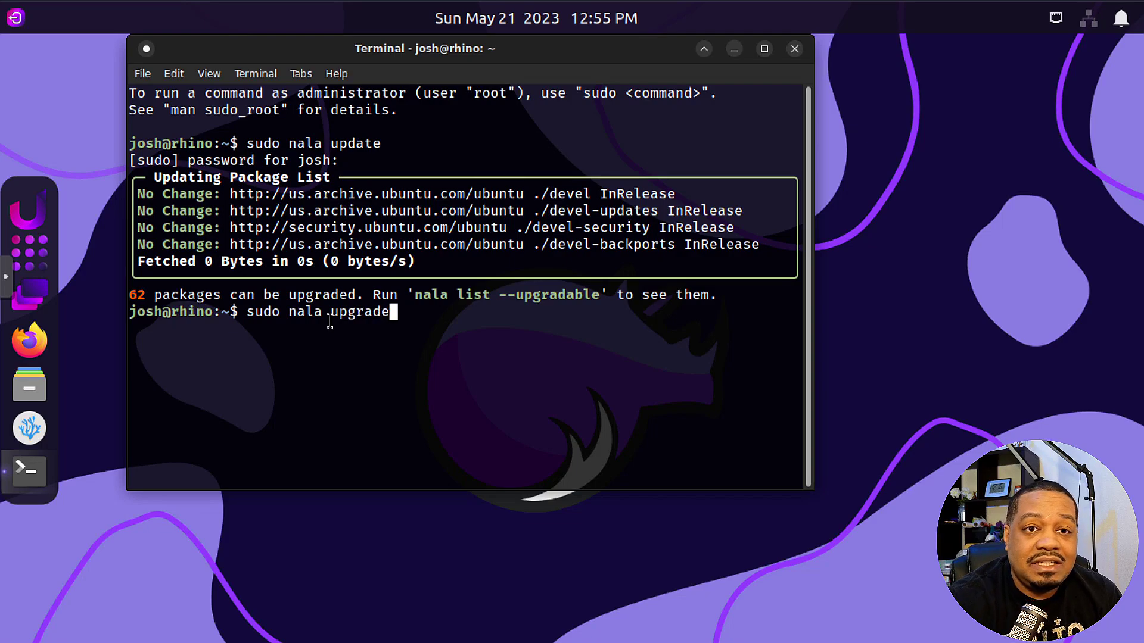
key(Return)
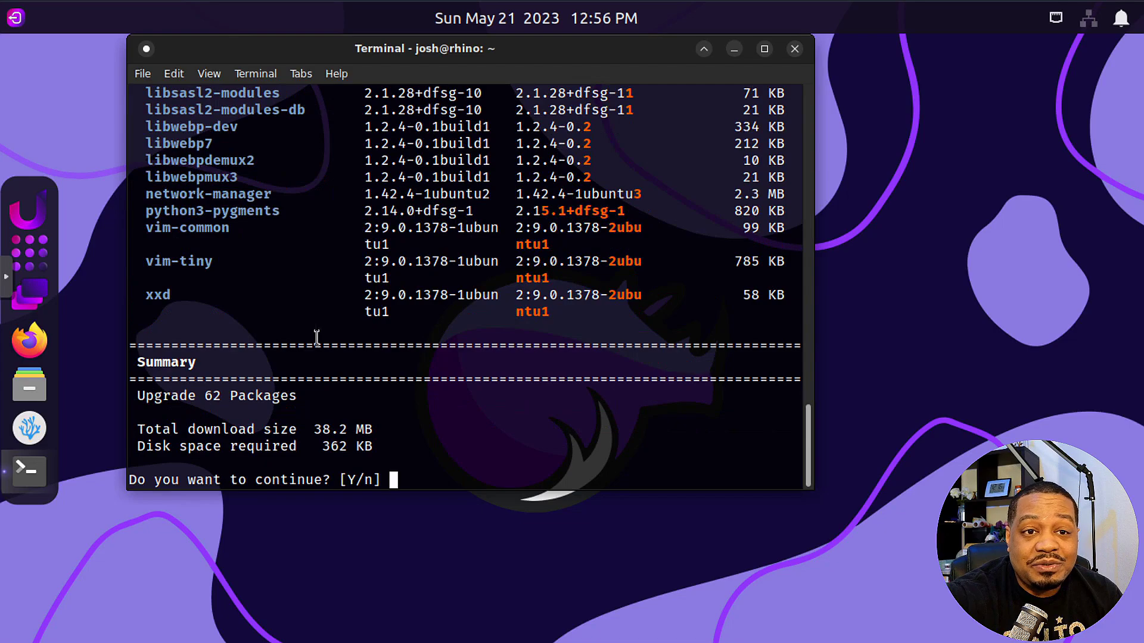
- Review the list of packages to upgrade from start to summary, and confirm the upgrade with y
scroll(440, 327, up, 8)
scroll(439, 327, up, 10)
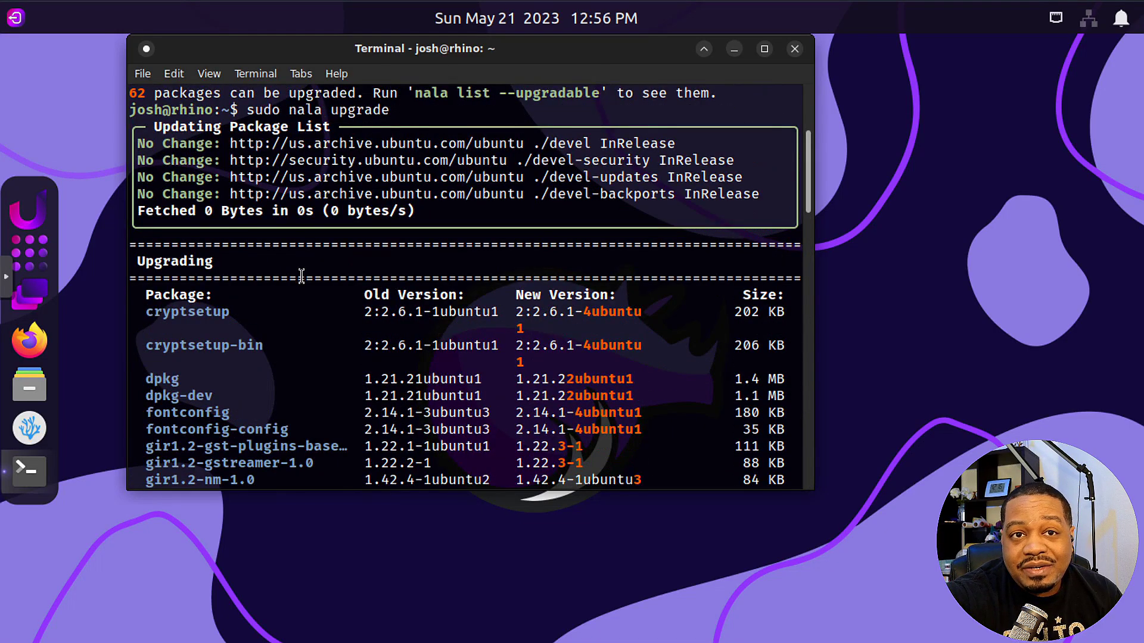
scroll(307, 271, down, 2)
scroll(308, 271, down, 15)
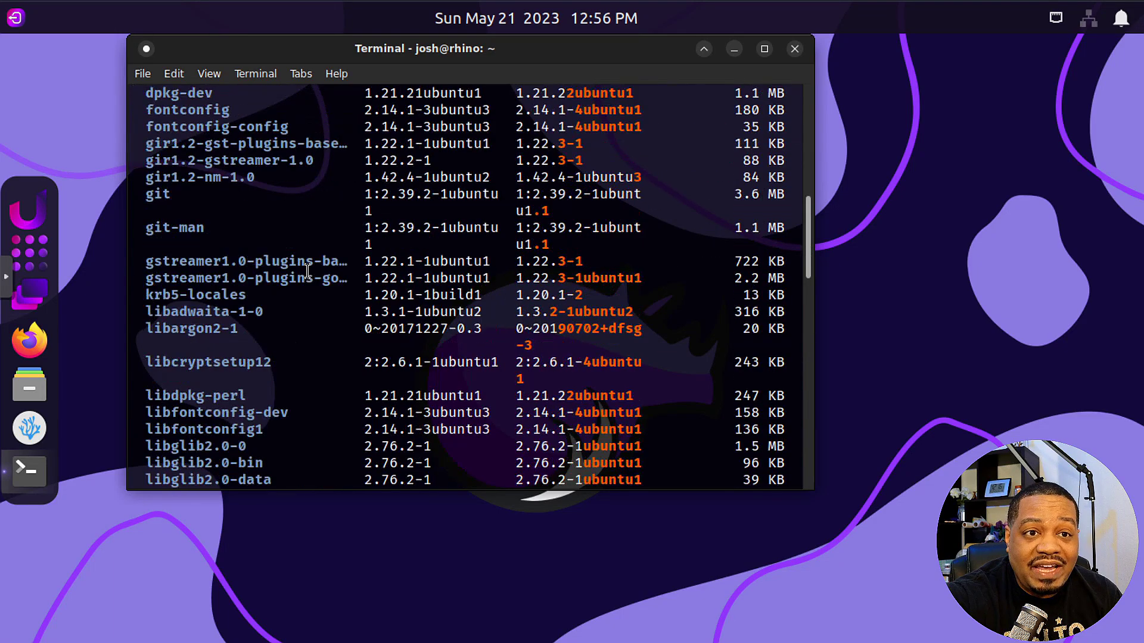
scroll(307, 271, down, 7)
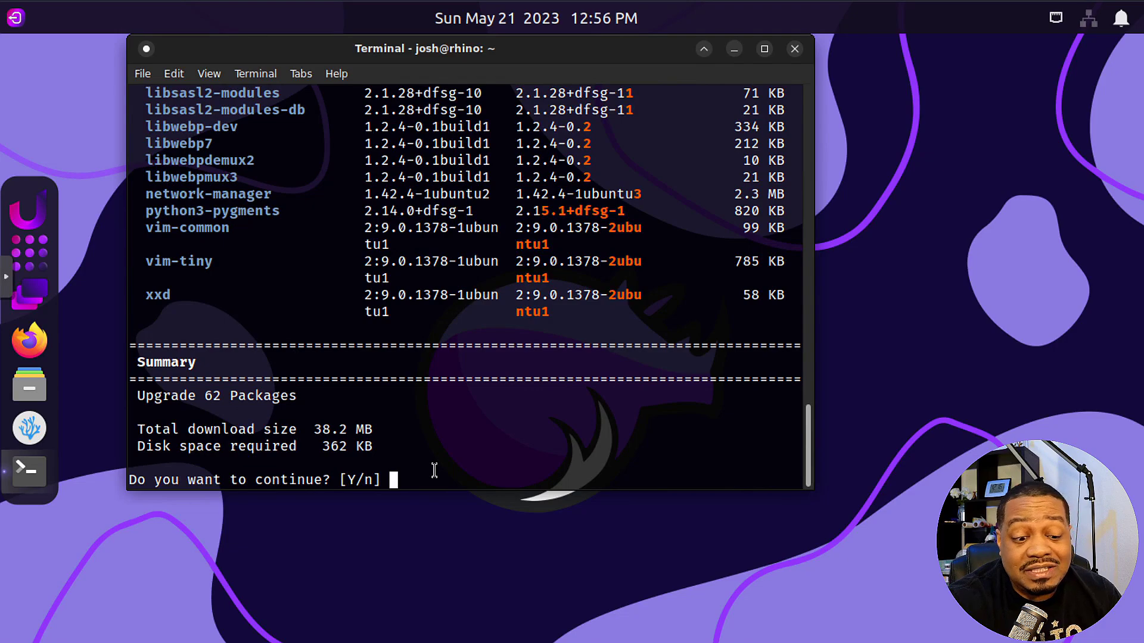
text(y)
key(Return)
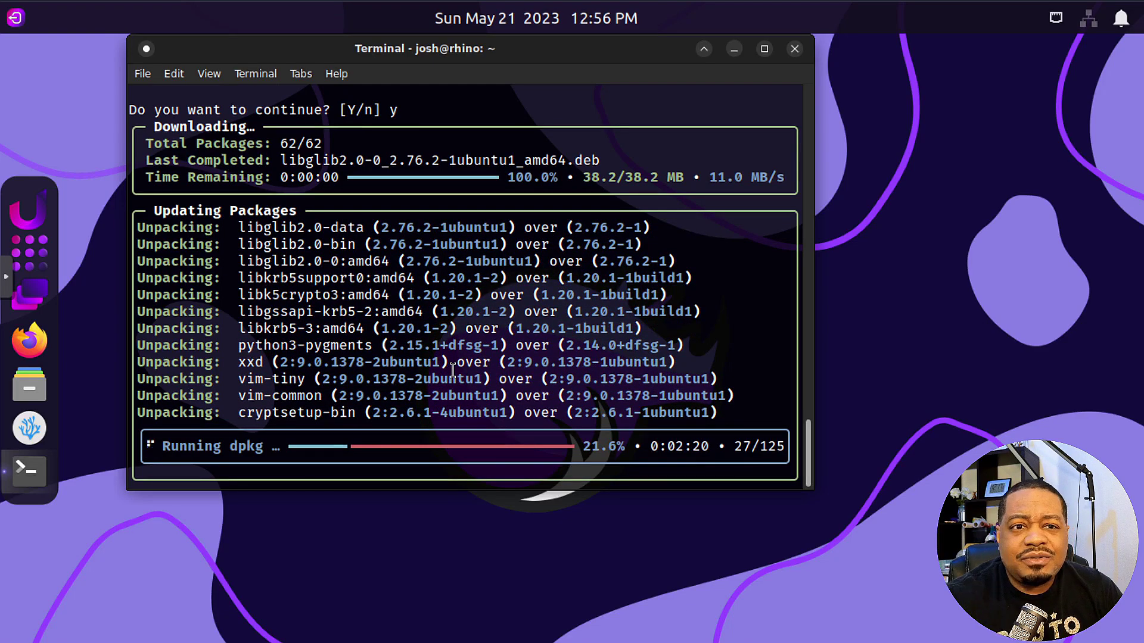
- Search the applications overview for "sof", open Software, and move its window fully into view
click(42, 258)
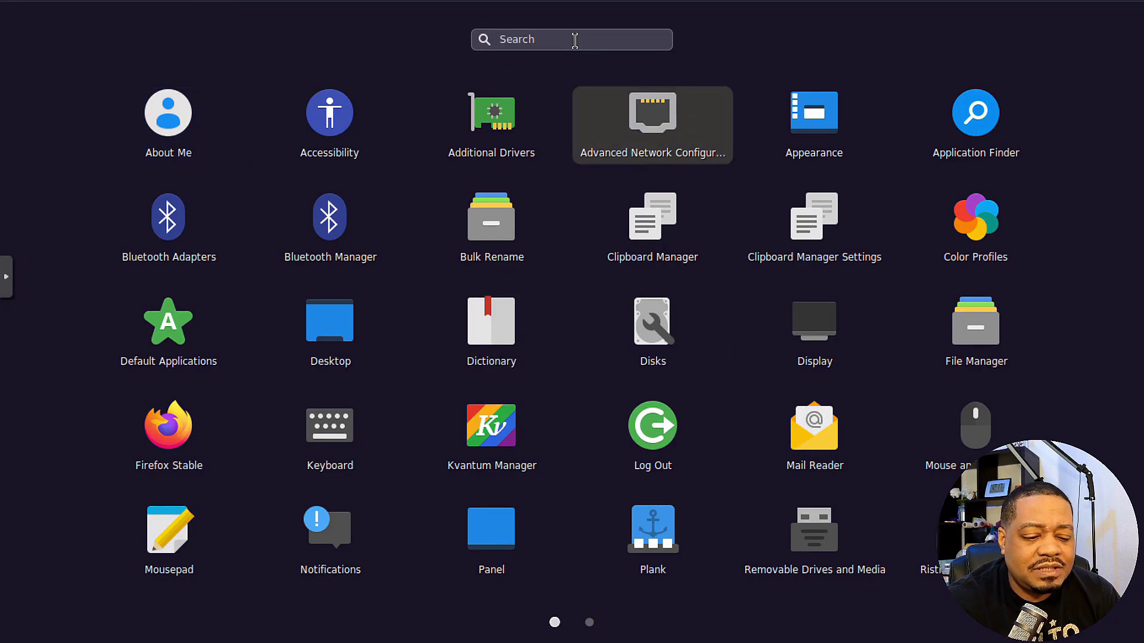
text(sof)
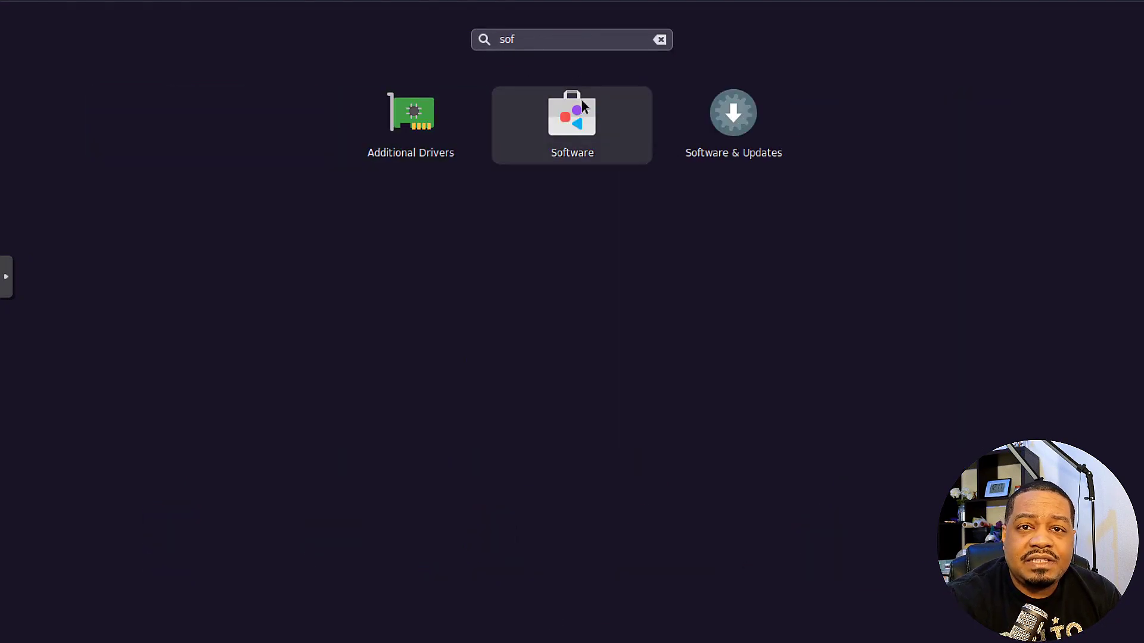
click(575, 119)
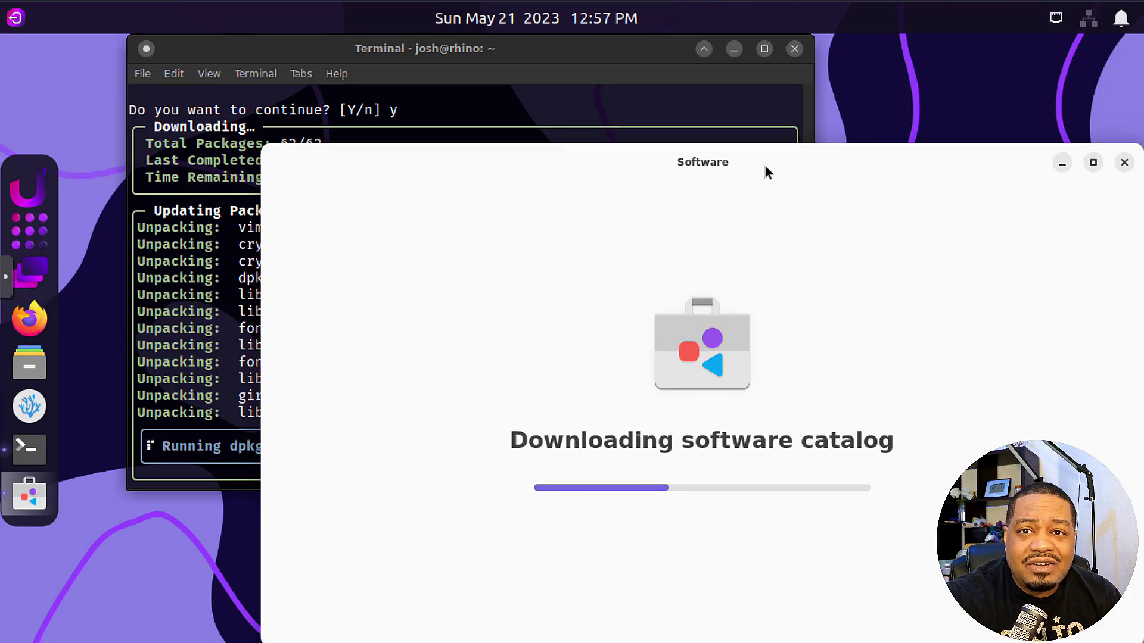
drag(766, 164, 699, 92)
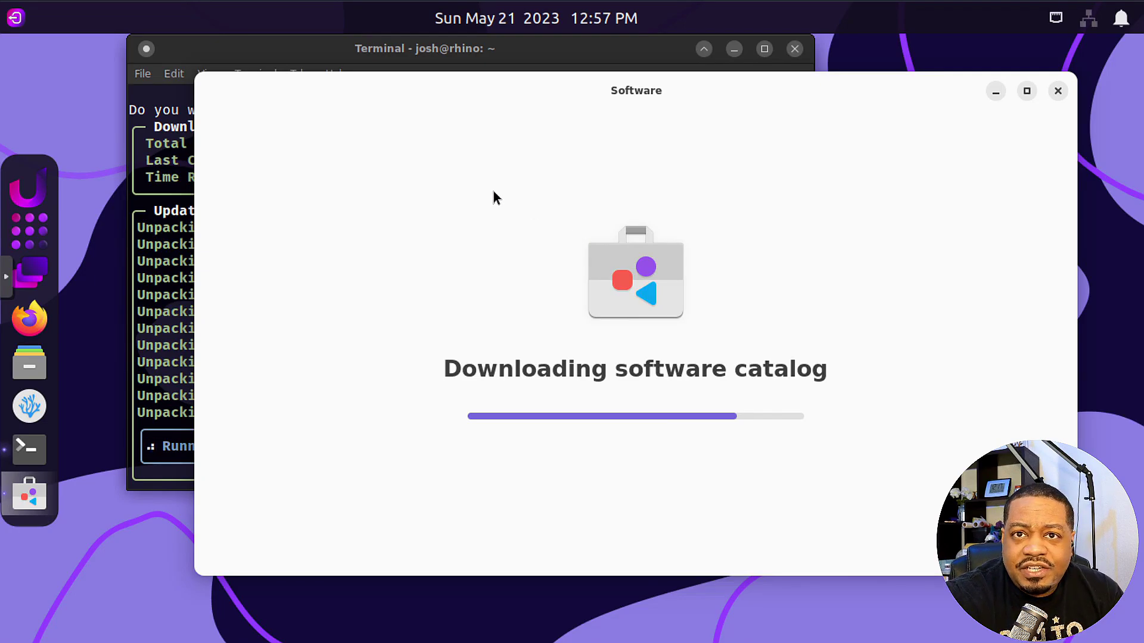
- Check the package upgrade's progress in the terminal, and browse the featured apps and categories on Software's Explore page
click(150, 322)
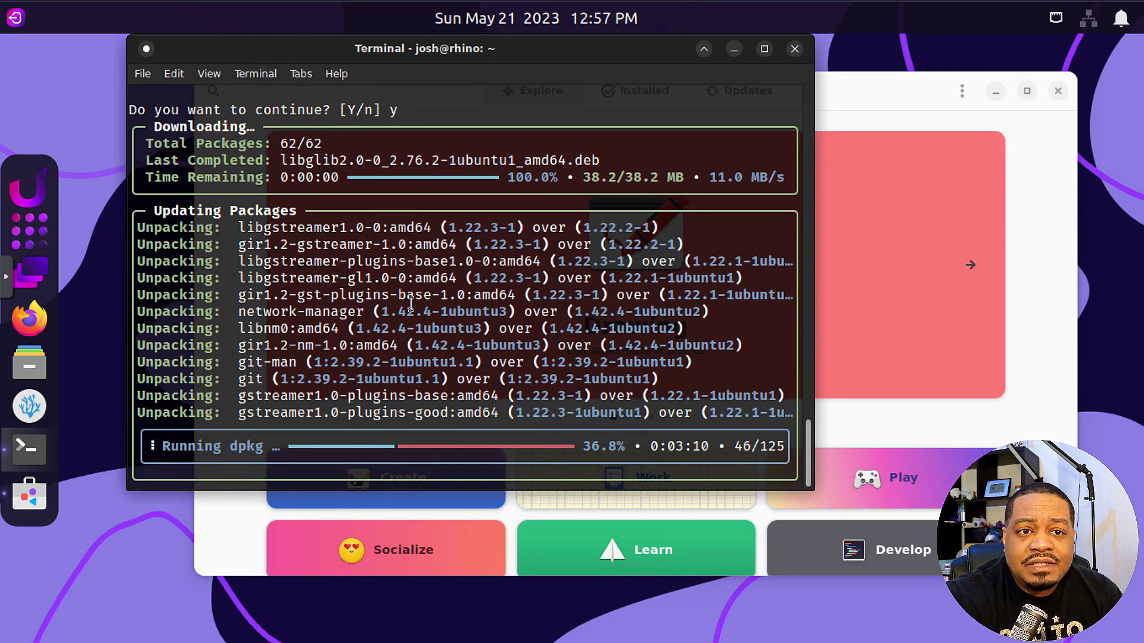
click(868, 103)
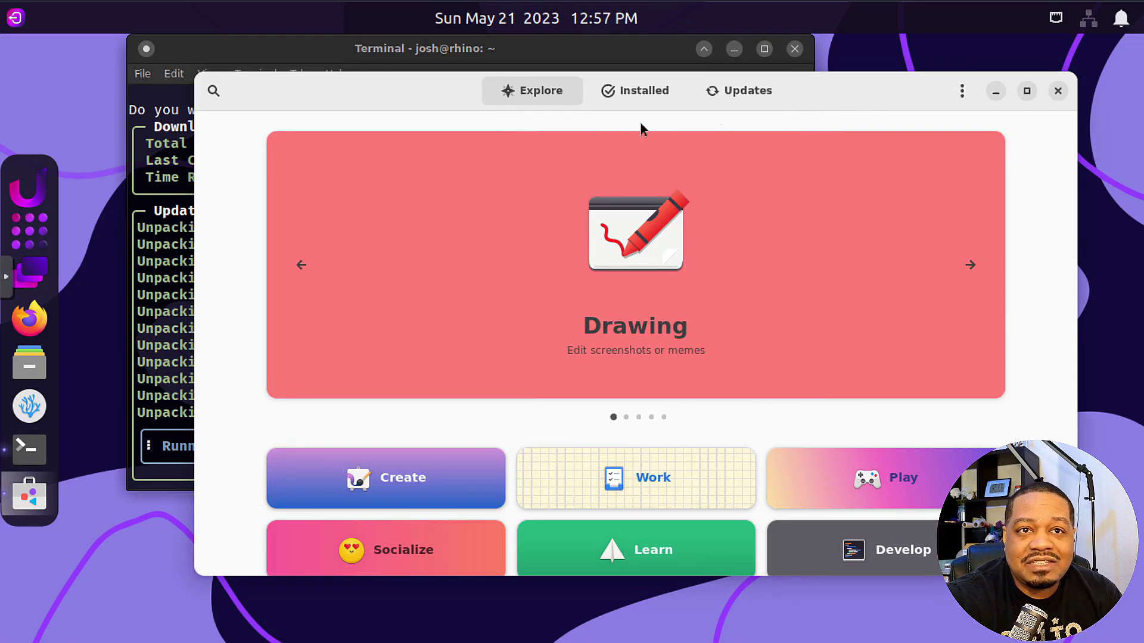
scroll(470, 332, down, 10)
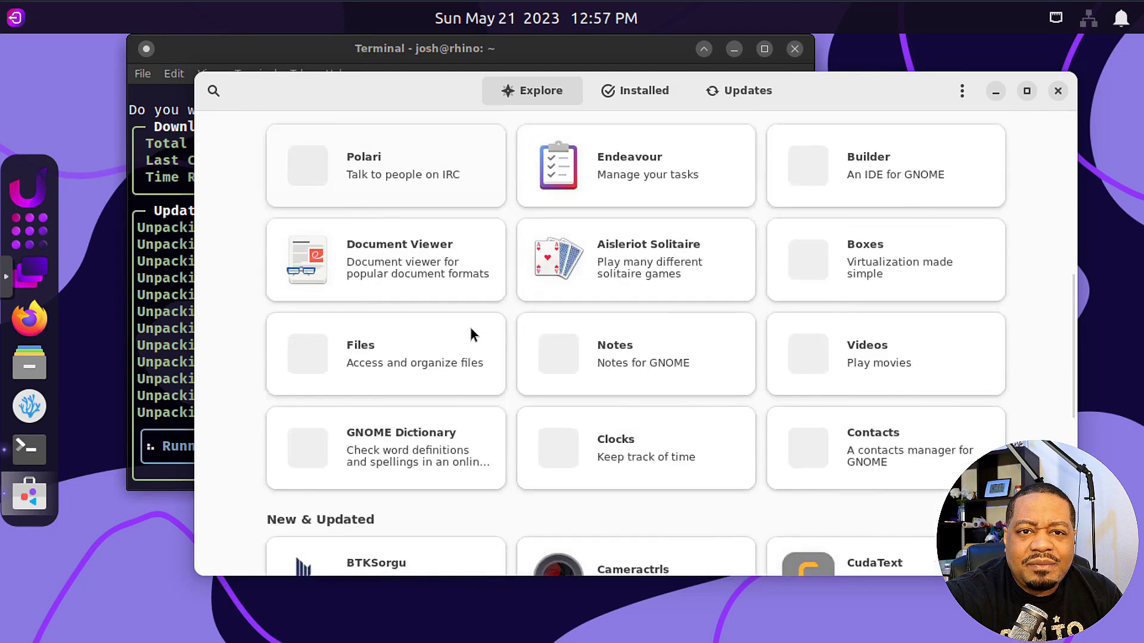
scroll(470, 334, up, 10)
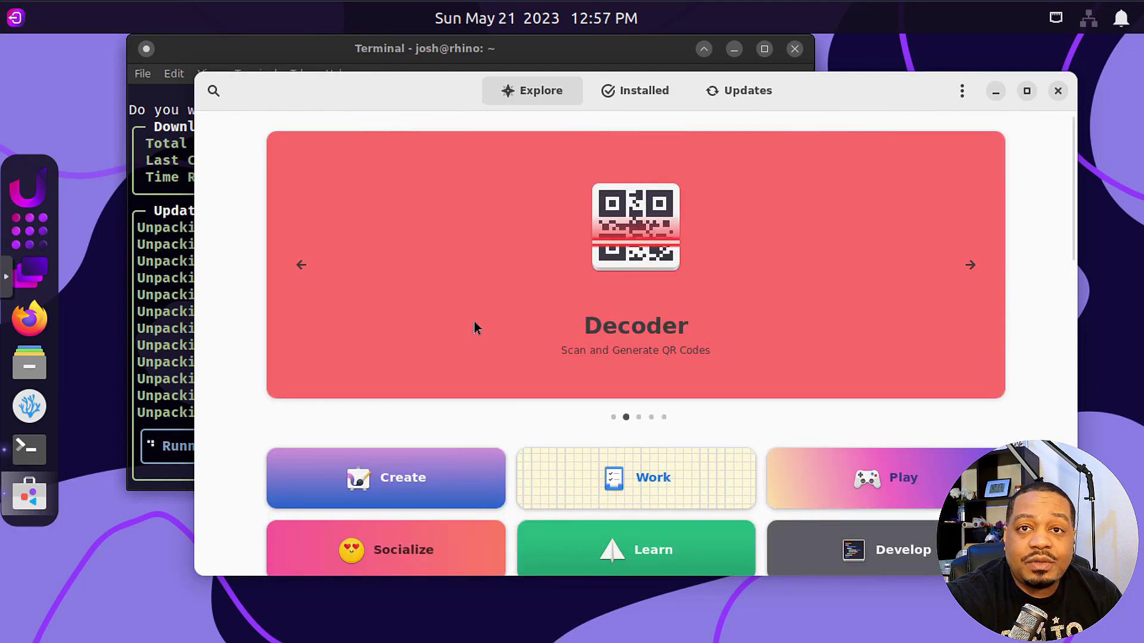
scroll(475, 328, down, 5)
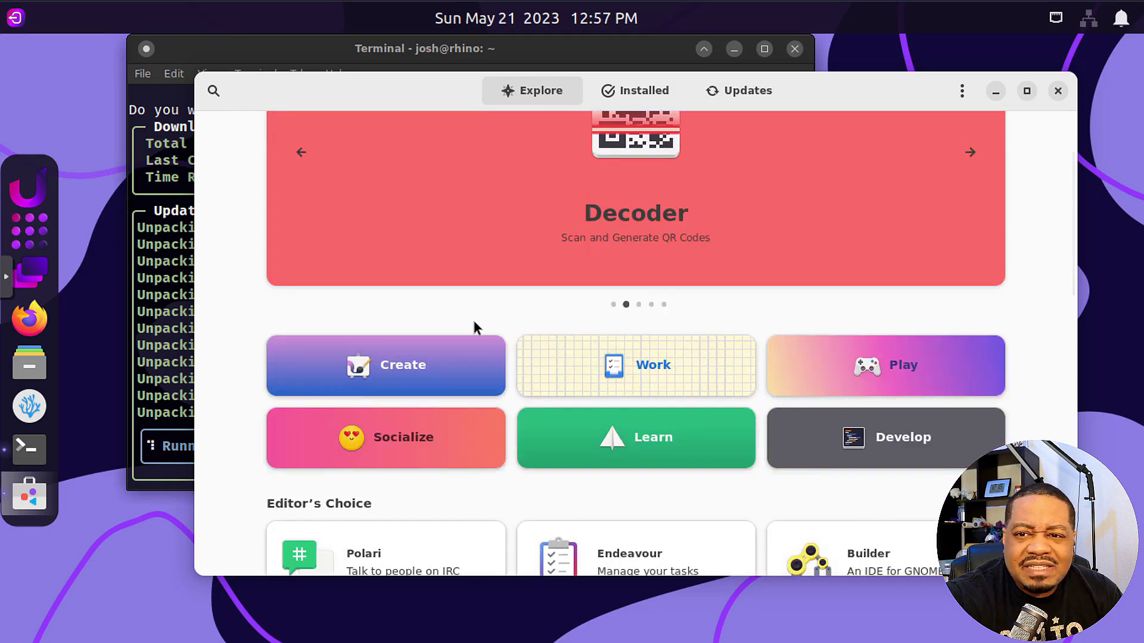
scroll(657, 399, up, 5)
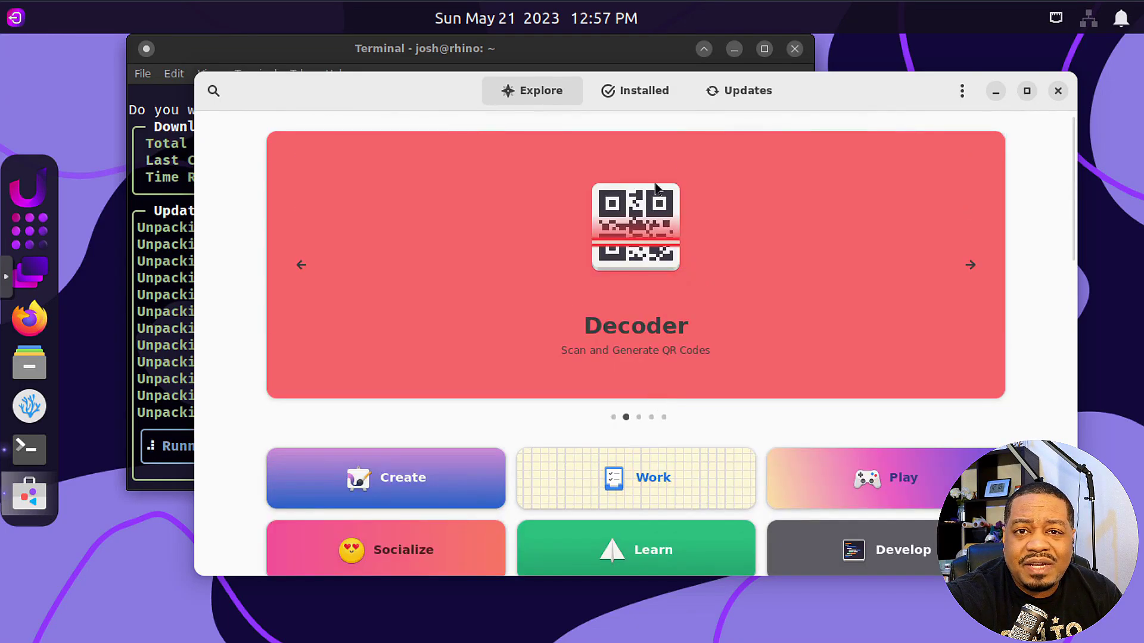
- Look through the installed apps in Software and check its available updates
click(624, 92)
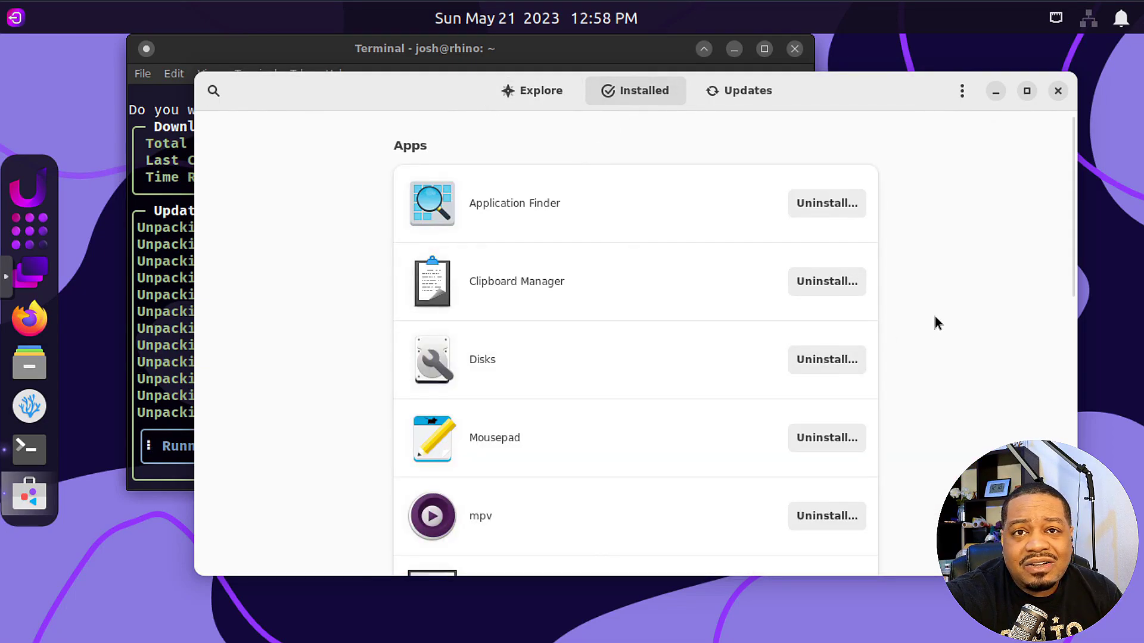
scroll(921, 296, down, 5)
scroll(921, 297, down, 6)
scroll(921, 297, up, 9)
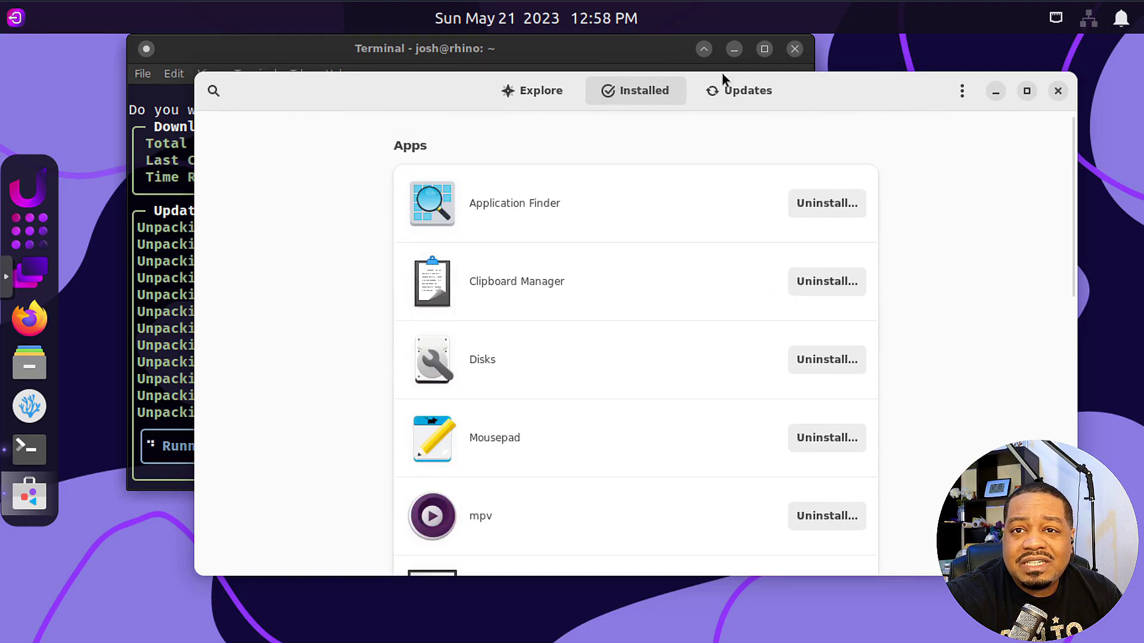
click(746, 93)
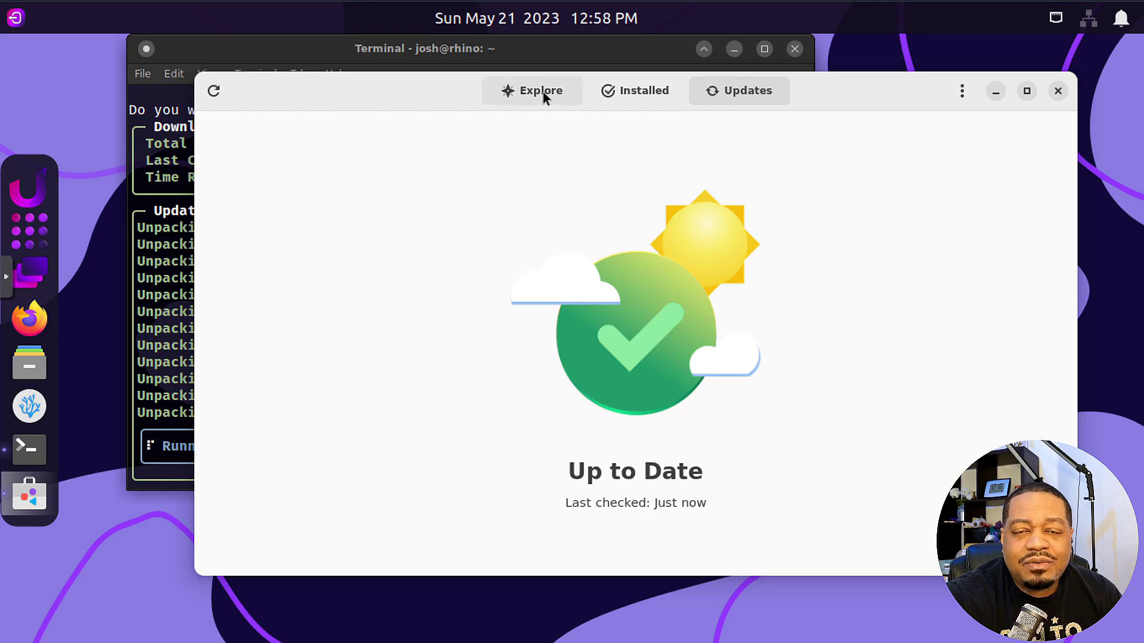
- Recheck the upgrade's progress in the terminal, and reveal the app search on Software's Explore page
click(178, 395)
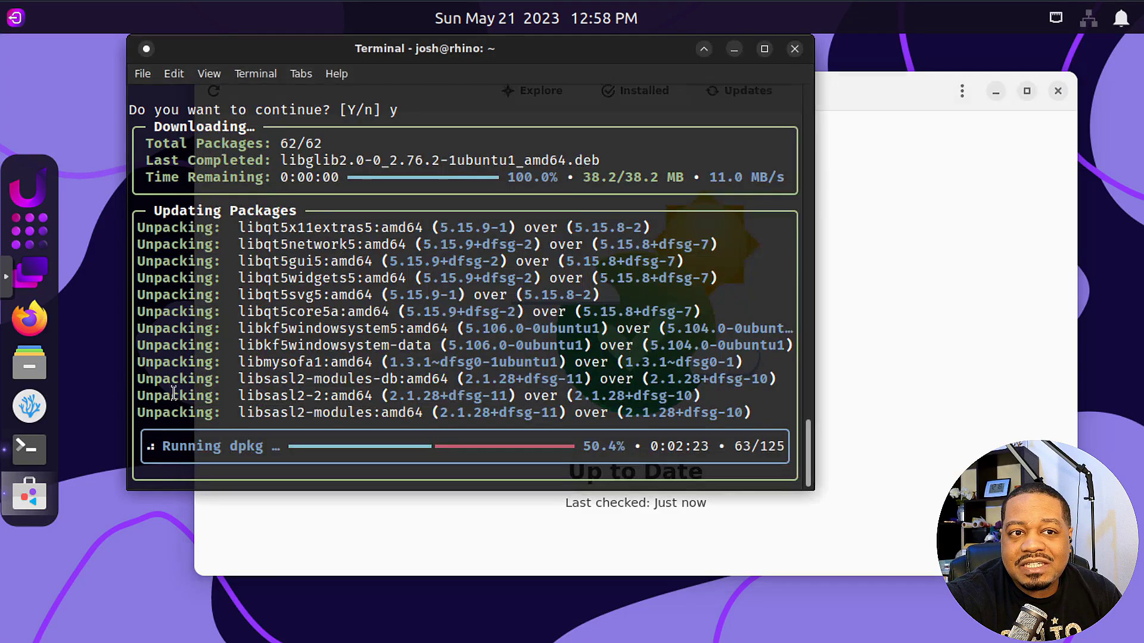
click(862, 370)
click(549, 94)
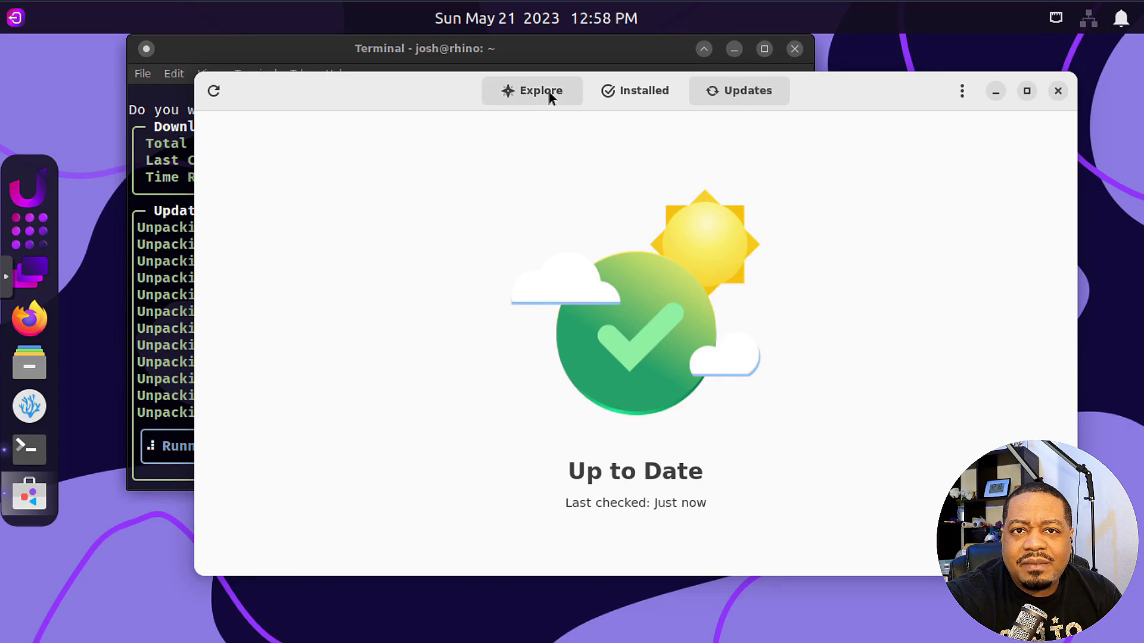
click(215, 90)
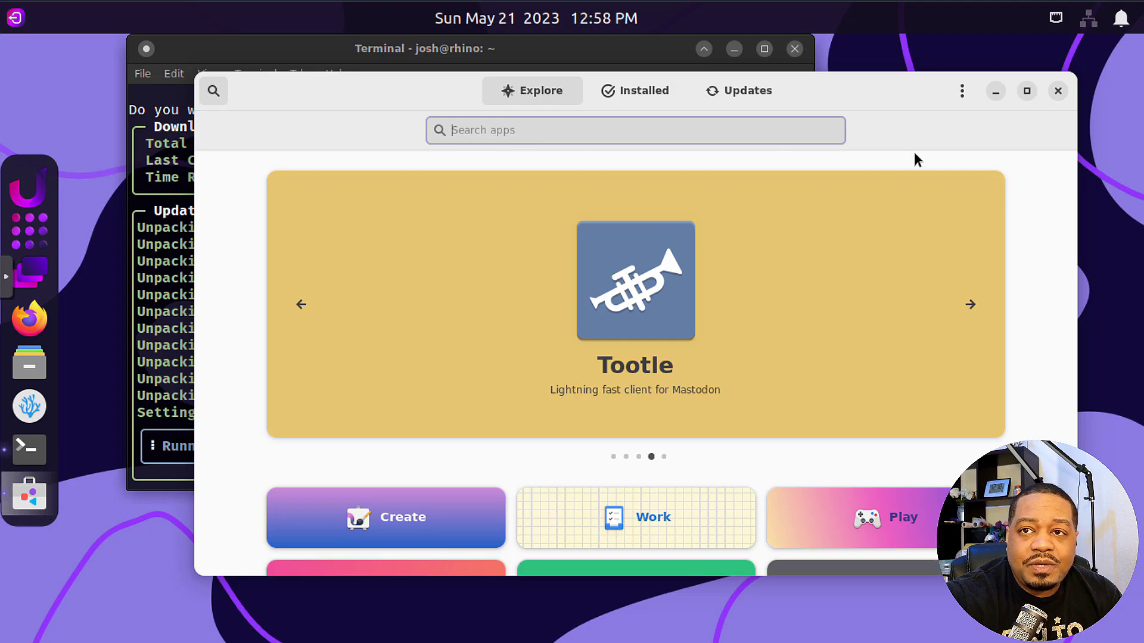
- Open Software Repositories, review the other software, updates, authentication and additional drivers settings, and close the dialog
click(960, 92)
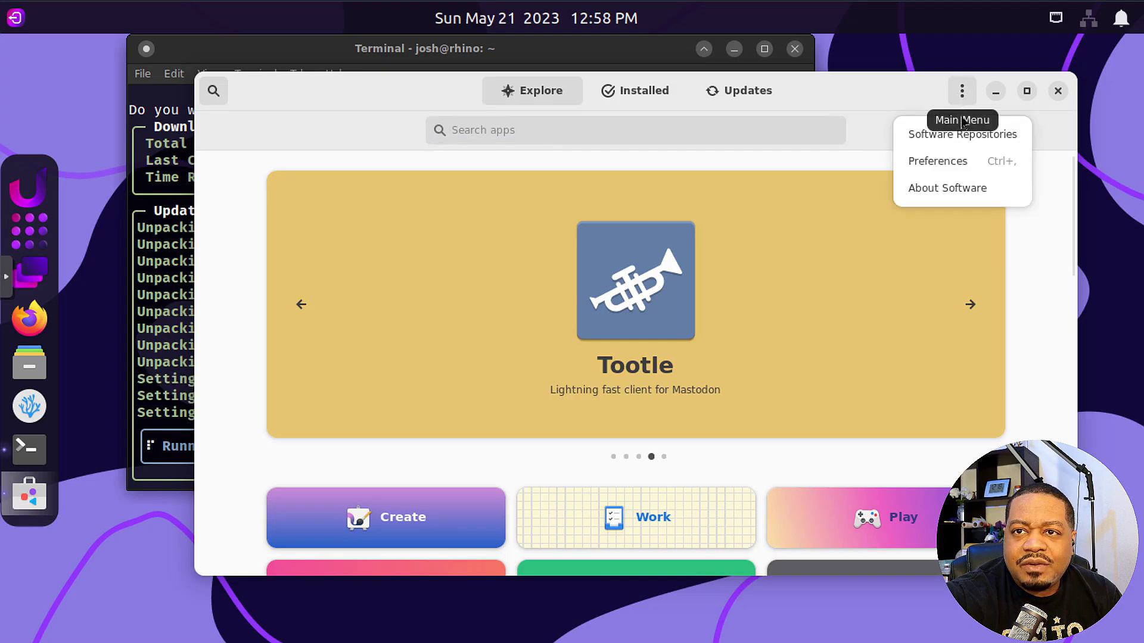
click(949, 141)
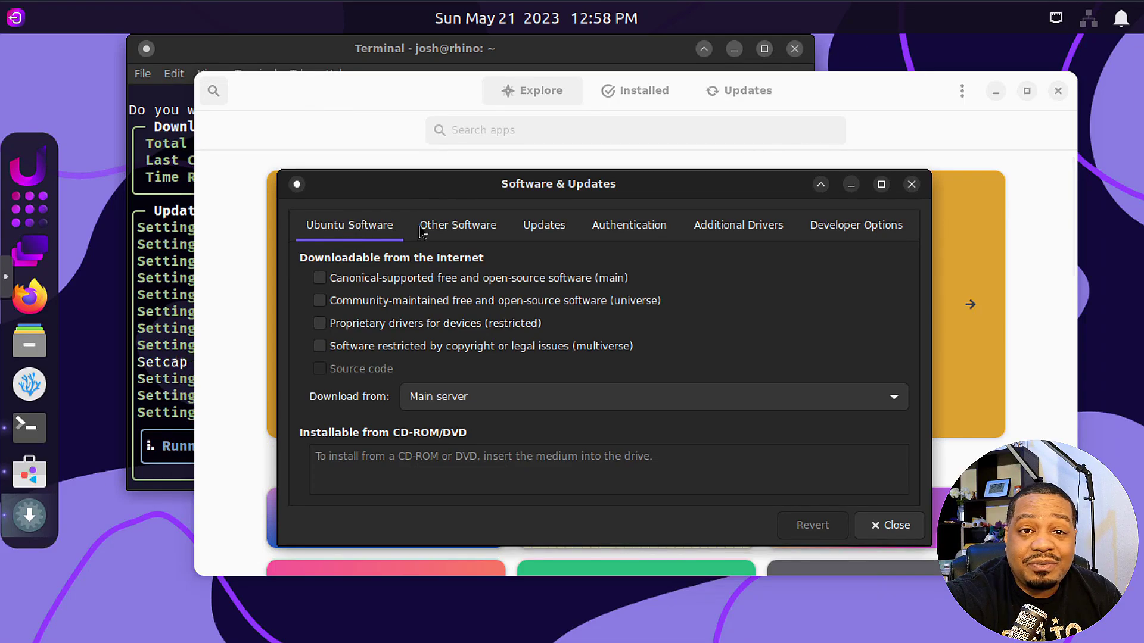
click(477, 230)
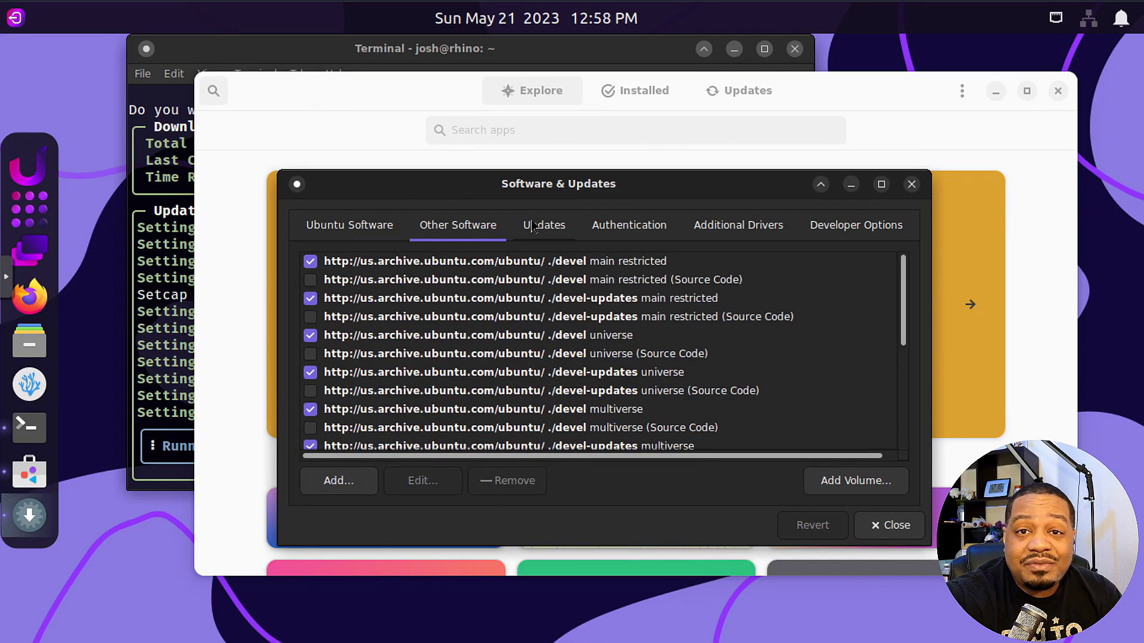
scroll(517, 381, down, 5)
scroll(518, 382, up, 5)
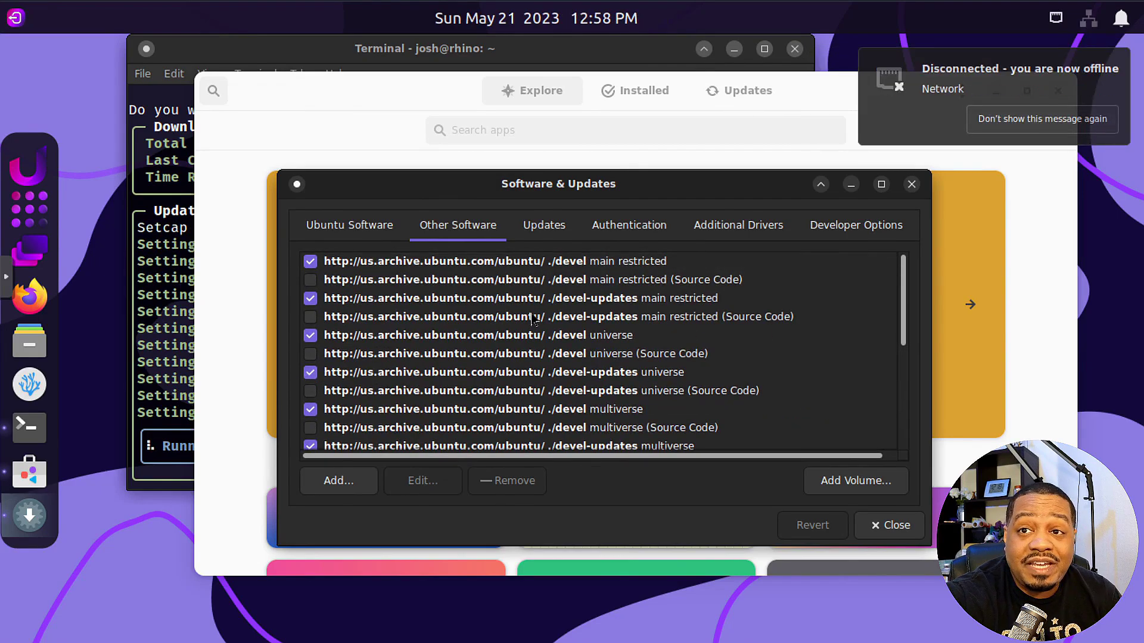
click(547, 229)
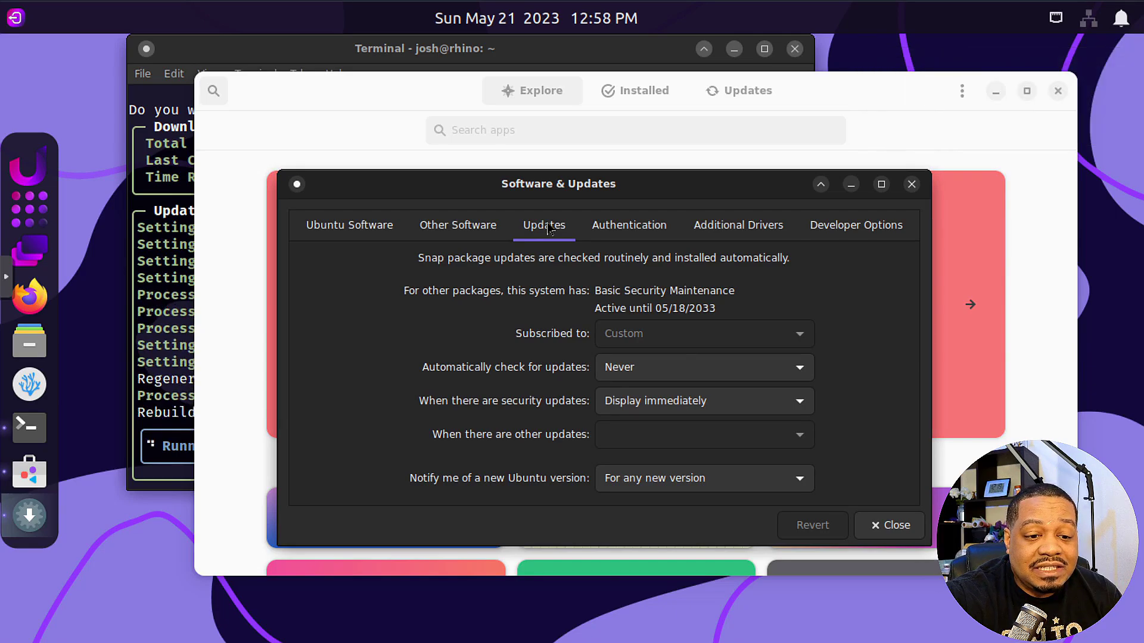
click(634, 229)
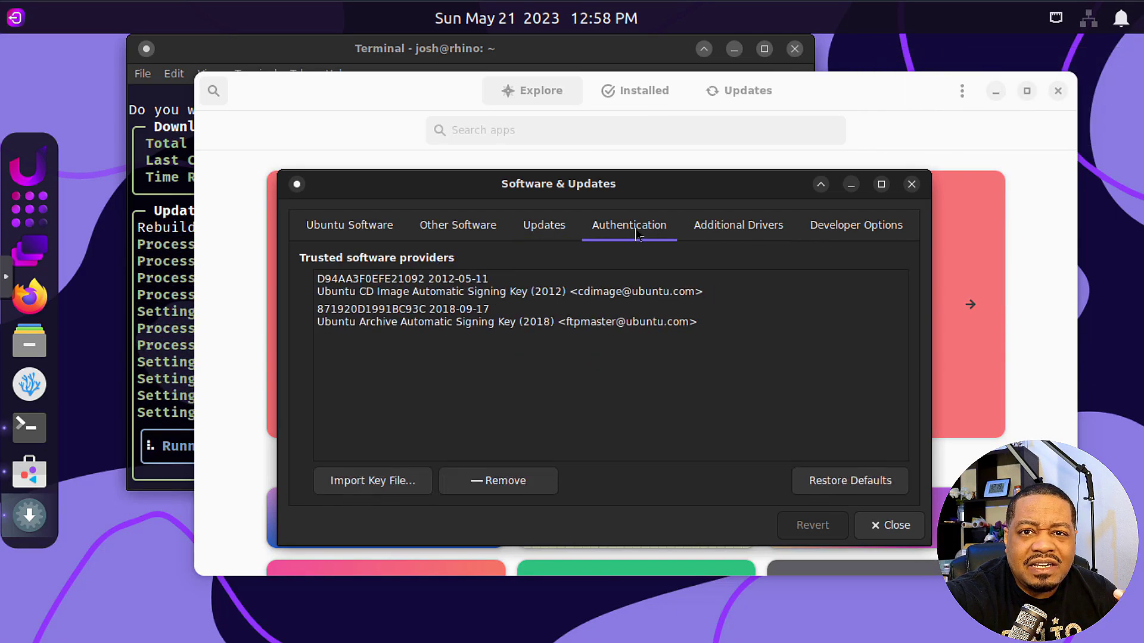
click(748, 234)
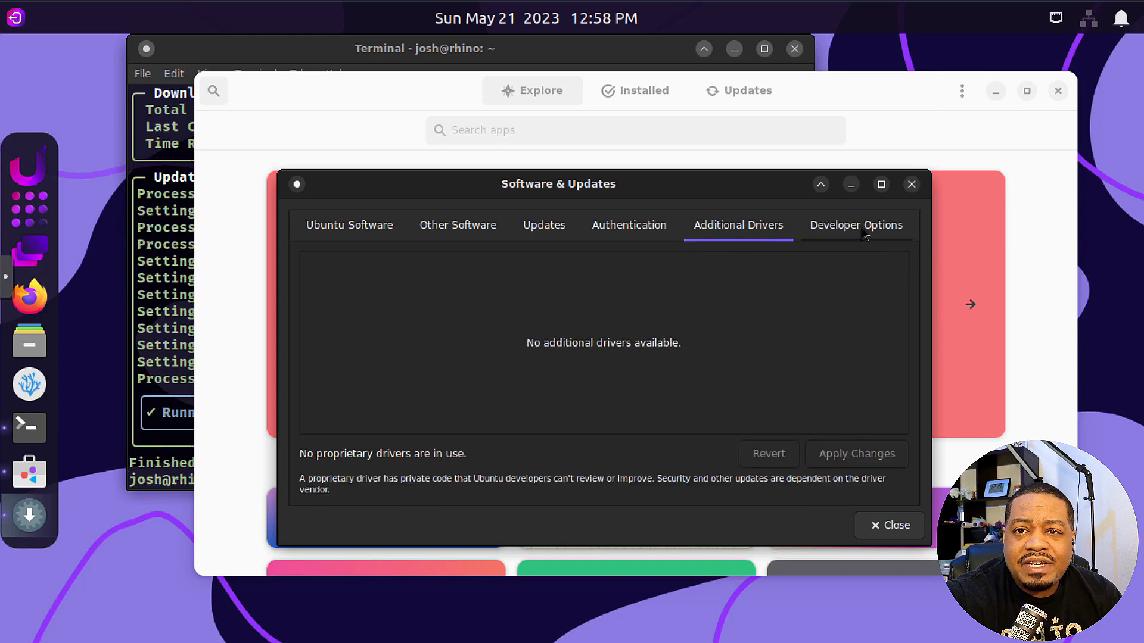
click(897, 526)
- End the terminal session with the exit command
click(189, 351)
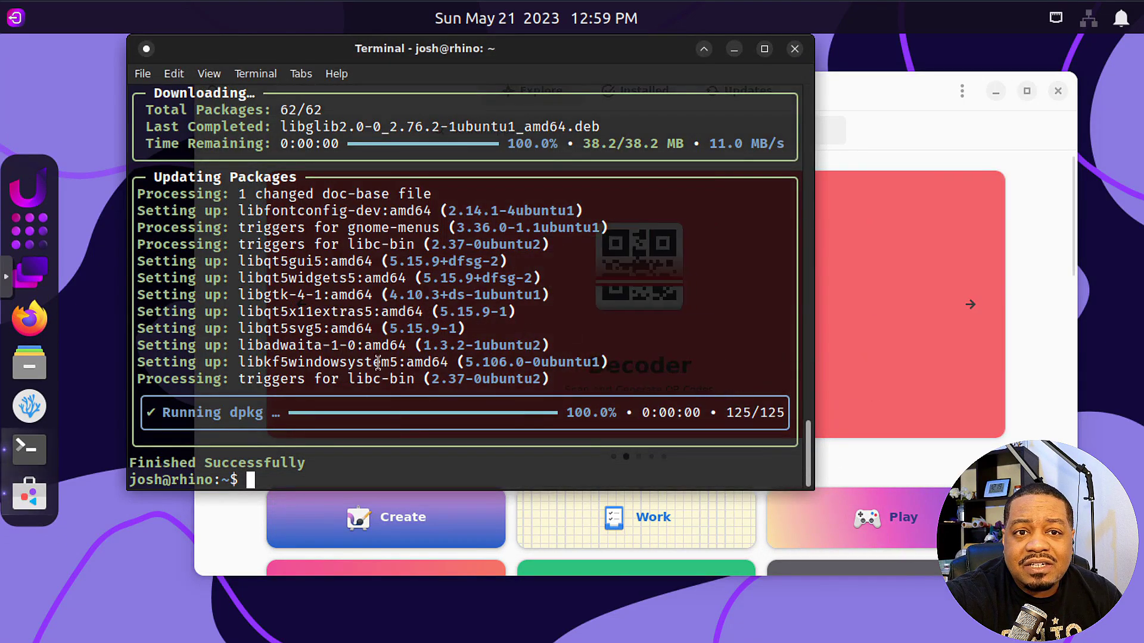
text(exit)
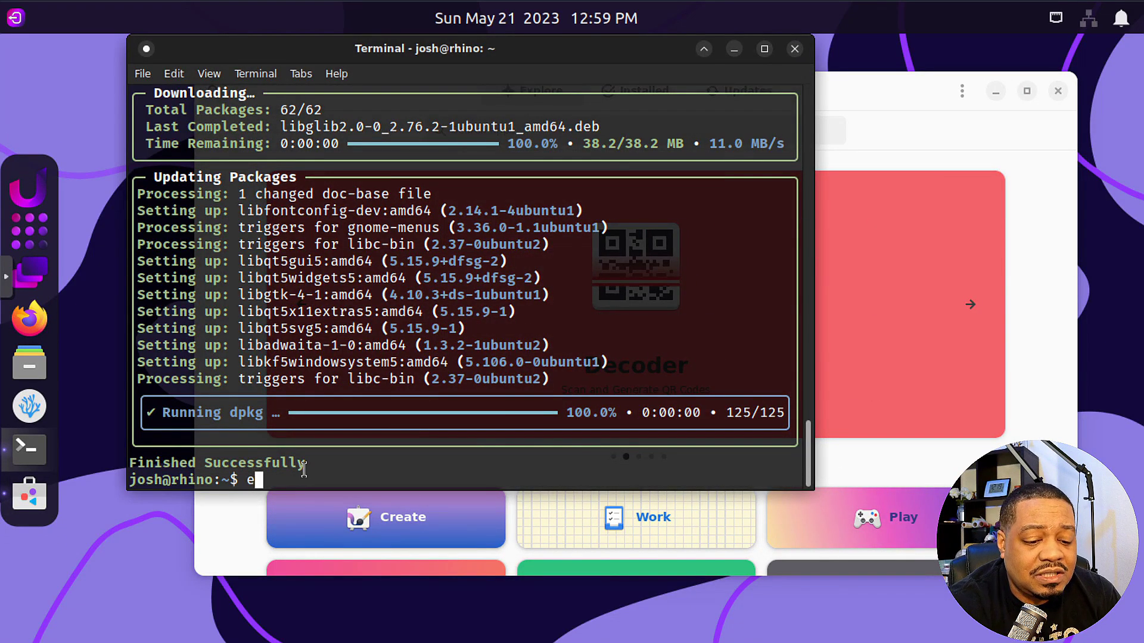
key(Return)
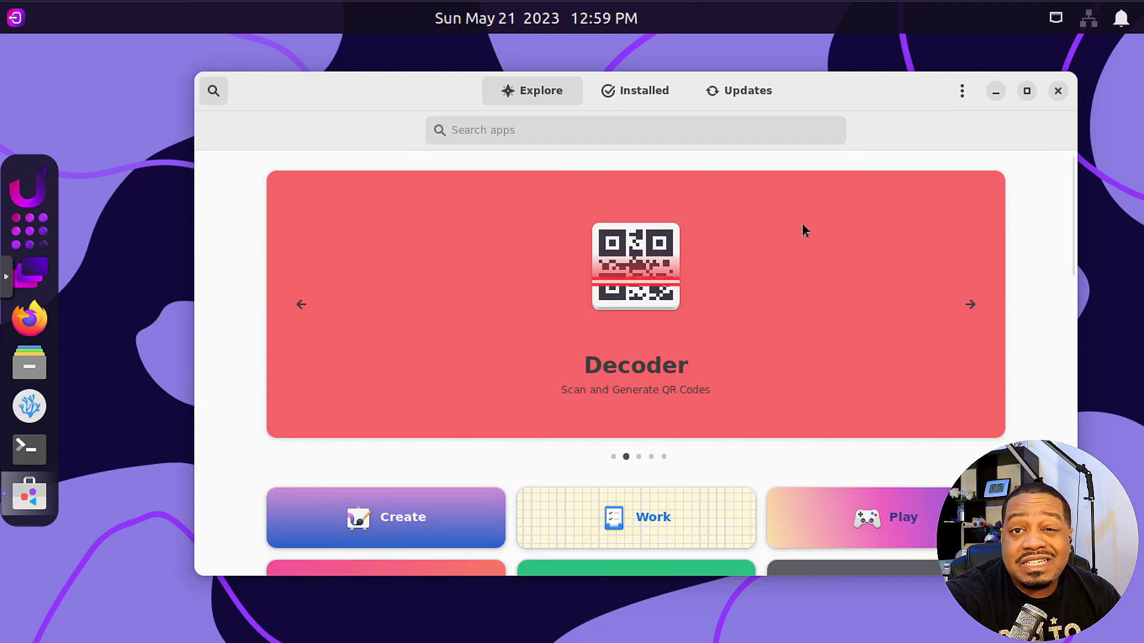
- Close Software and open the applications overview
click(1058, 90)
click(31, 255)
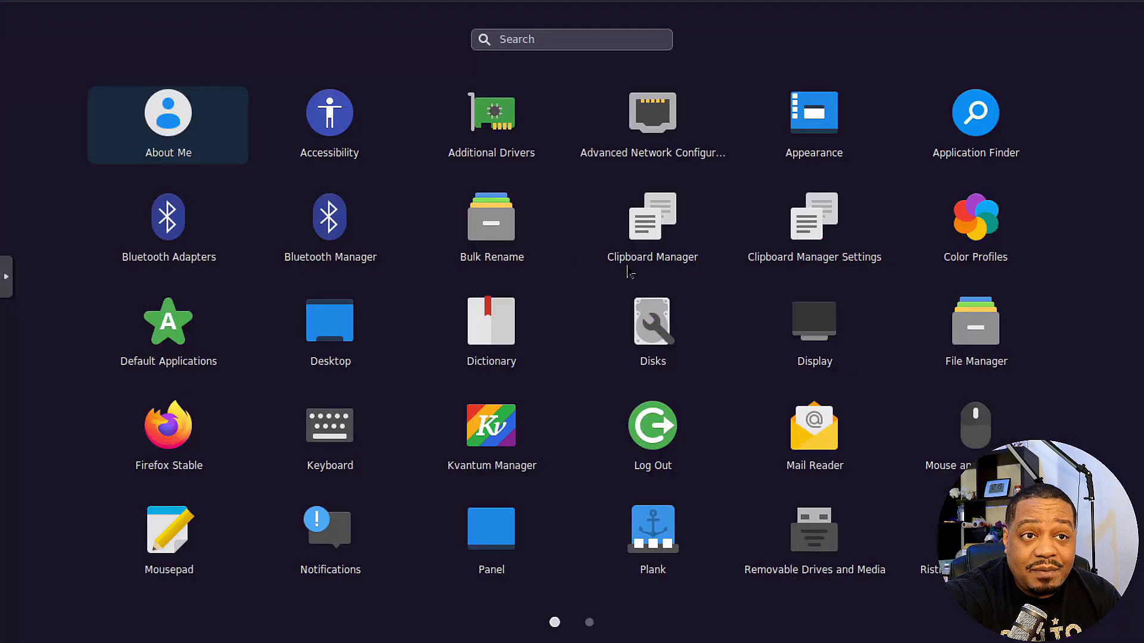
text(sy)
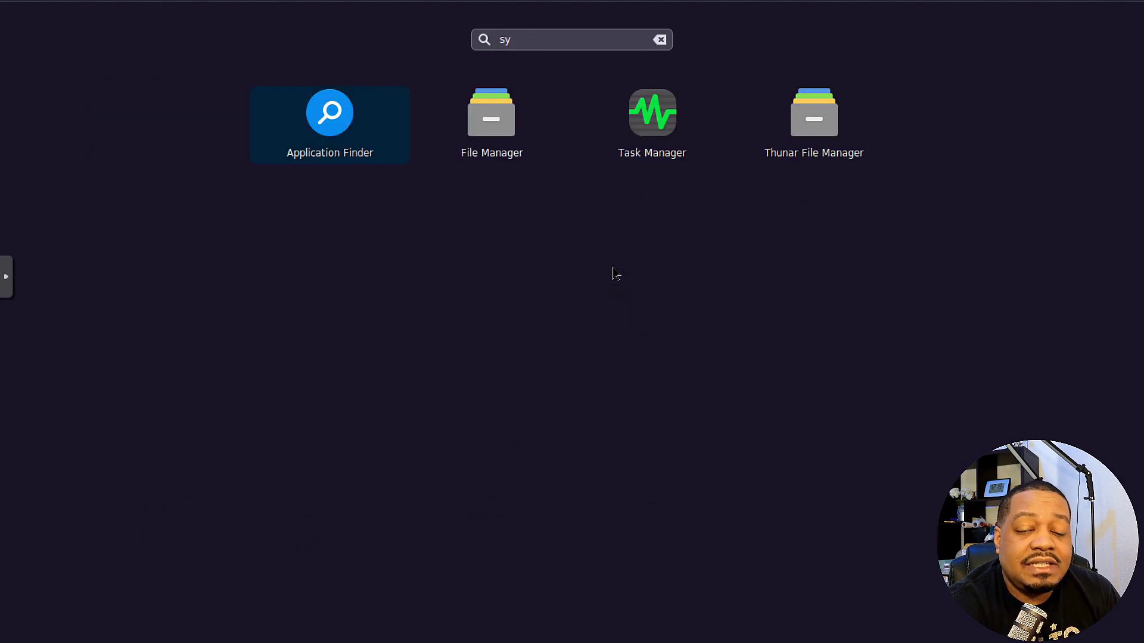
key(BackSpace)
key(BackSpace)
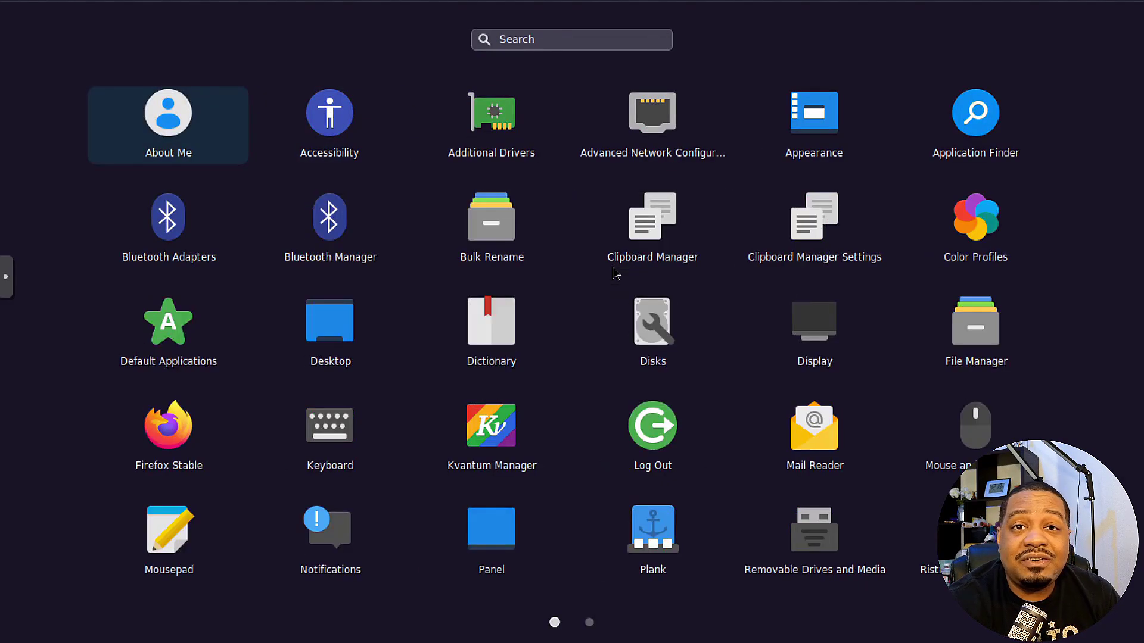
- Search the applications for "set", open Settings Manager, and look over its categories
text(set)
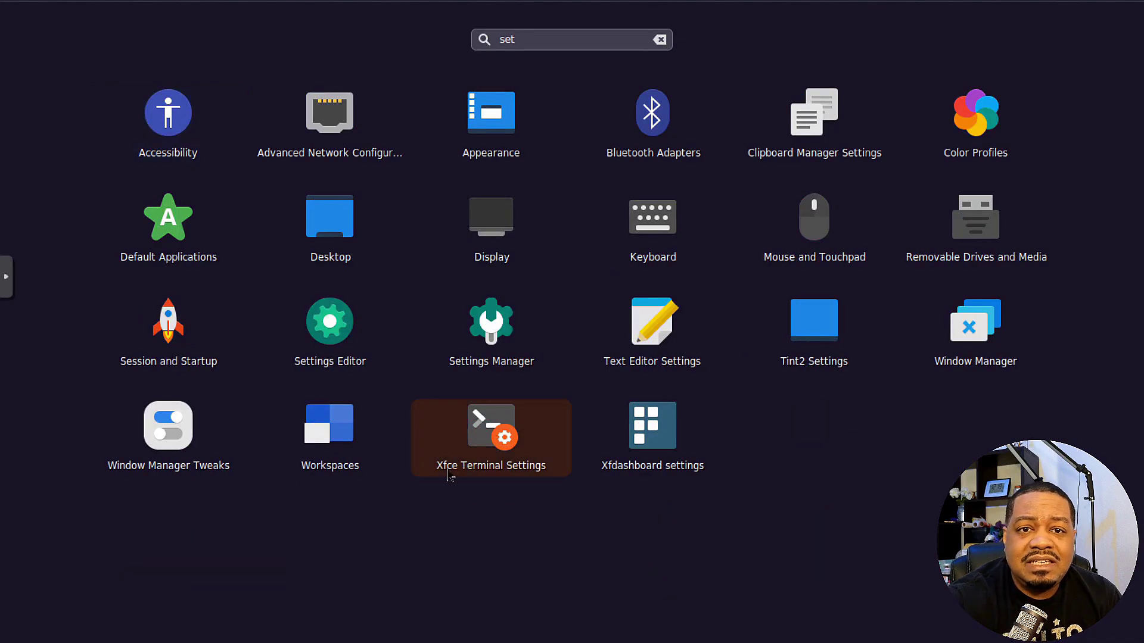
click(481, 337)
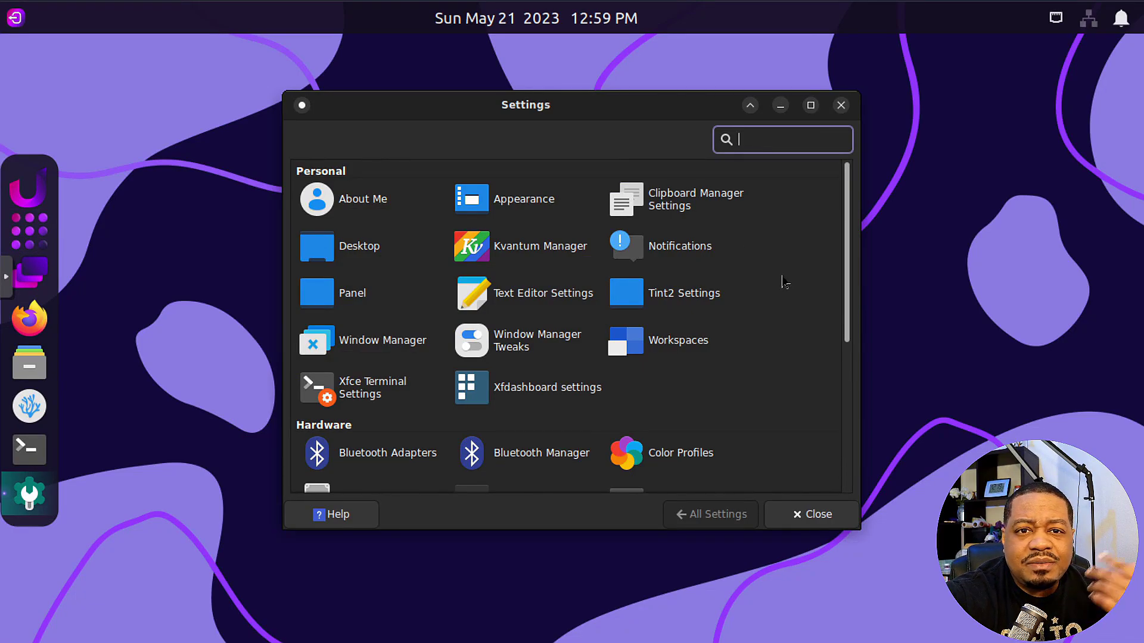
scroll(784, 286, down, 4)
scroll(784, 286, up, 4)
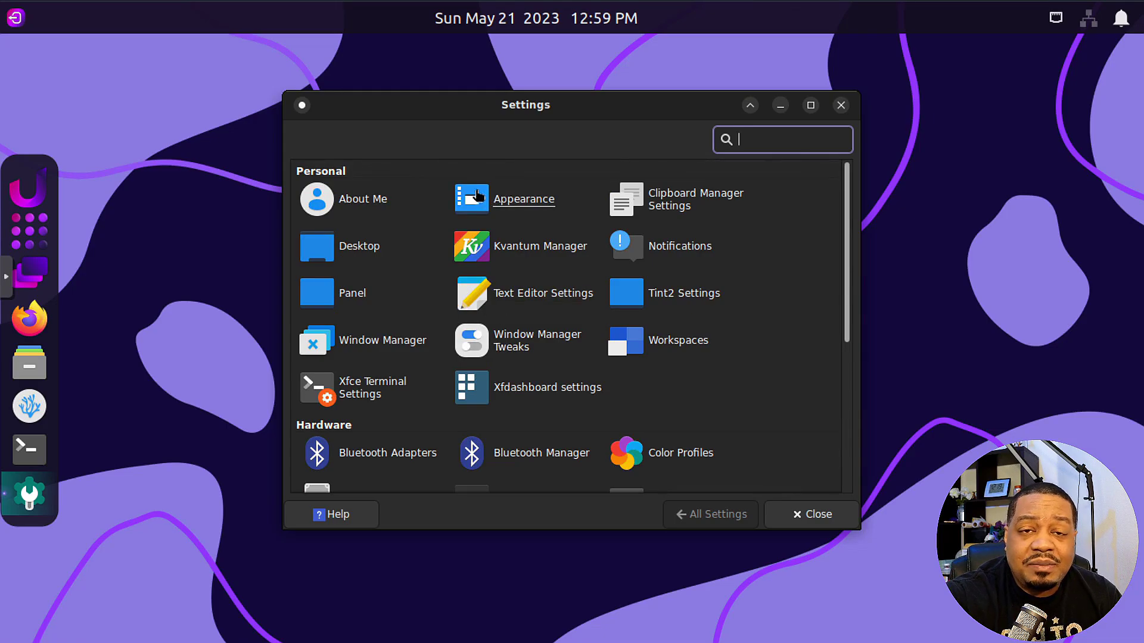
- View the style and icon themes in the Appearance settings, and return to all settings
click(471, 204)
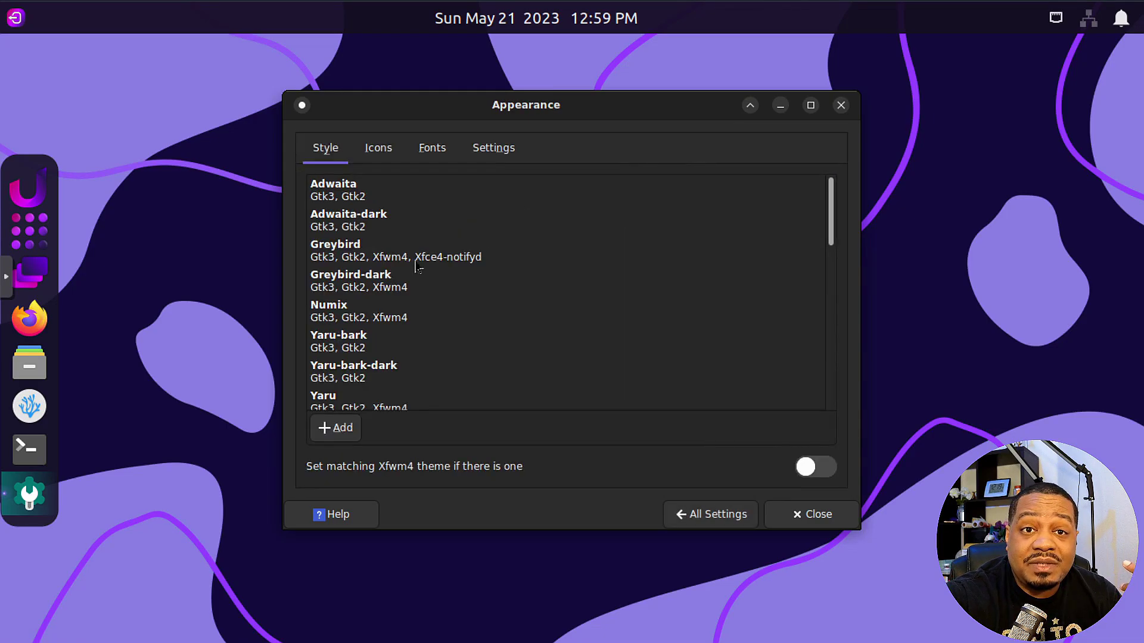
click(379, 151)
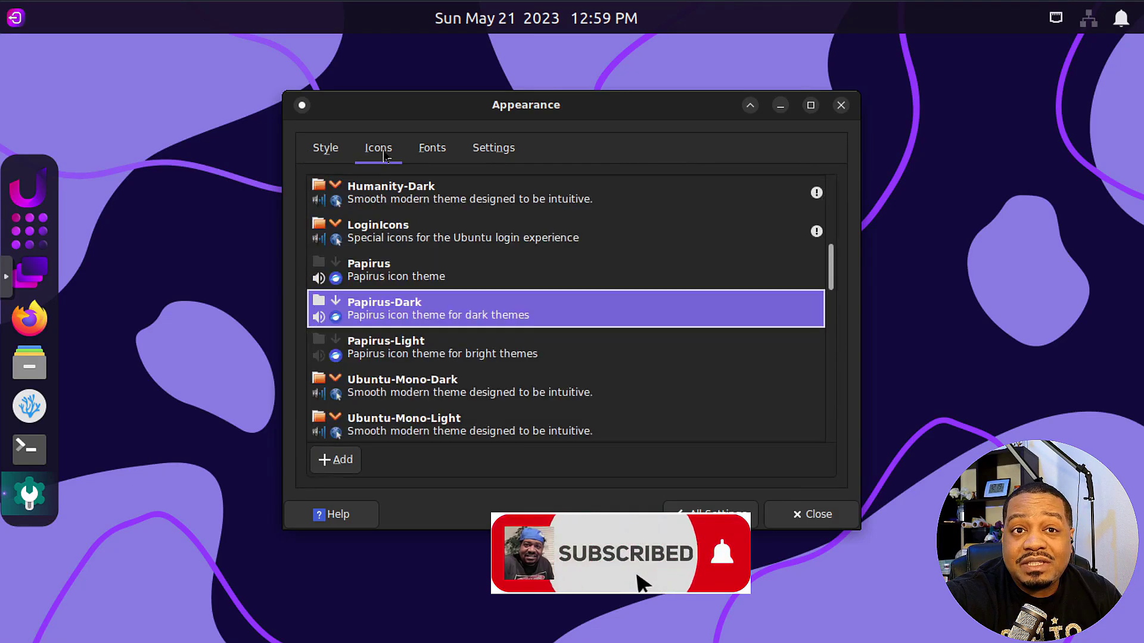
click(710, 514)
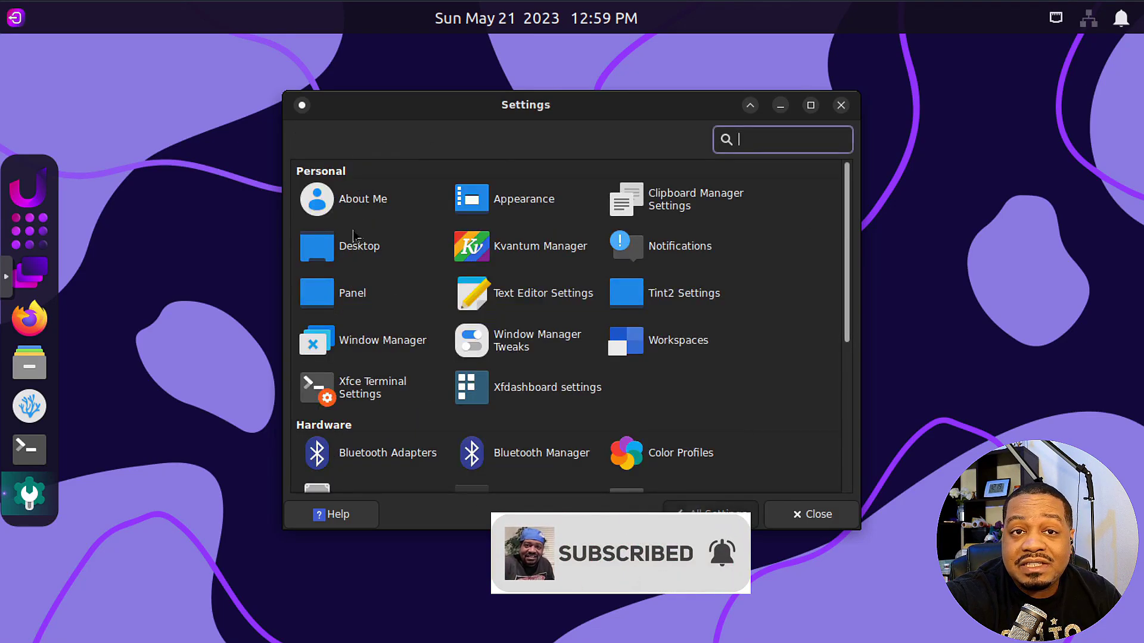
- Look through the personal, hardware, system and other settings, and return to the start of the list
scroll(777, 347, down, 1)
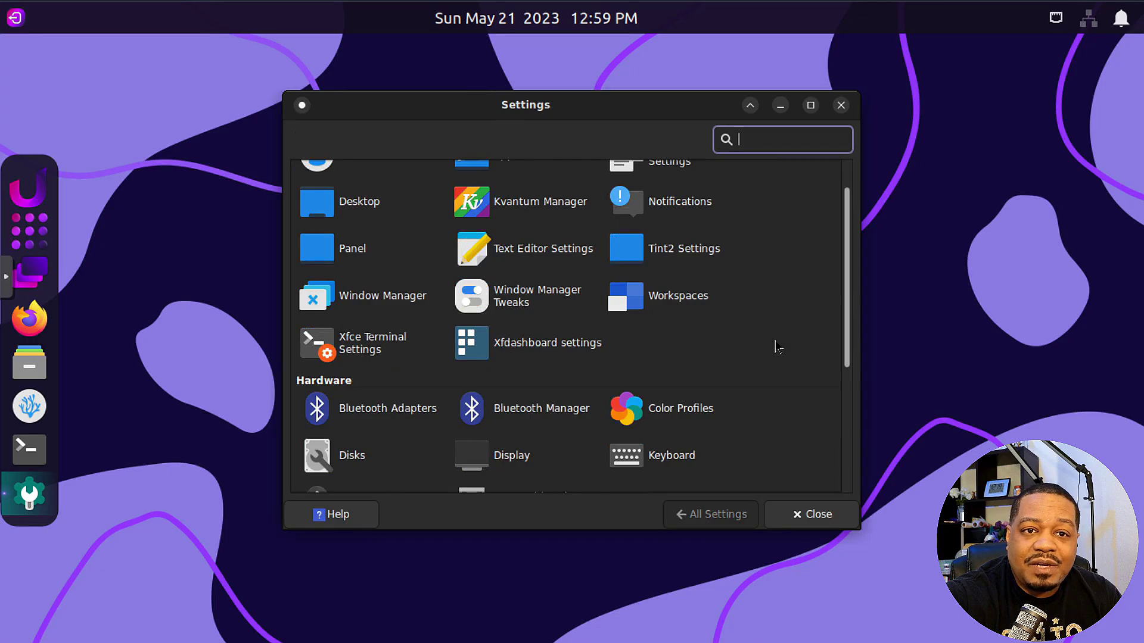
scroll(778, 347, down, 3)
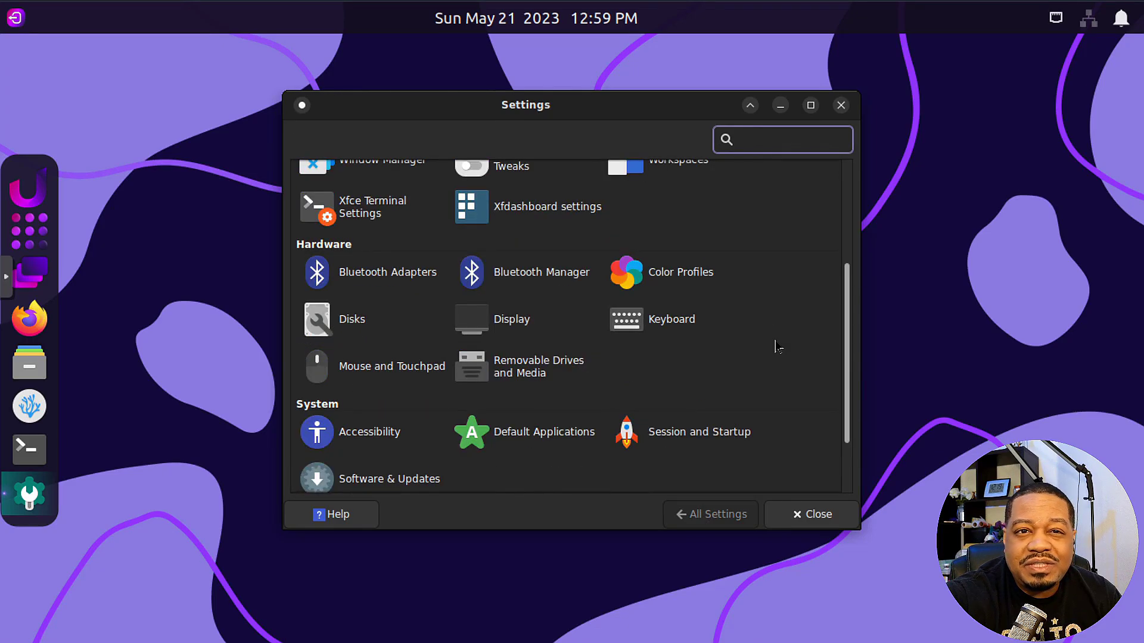
scroll(778, 346, down, 2)
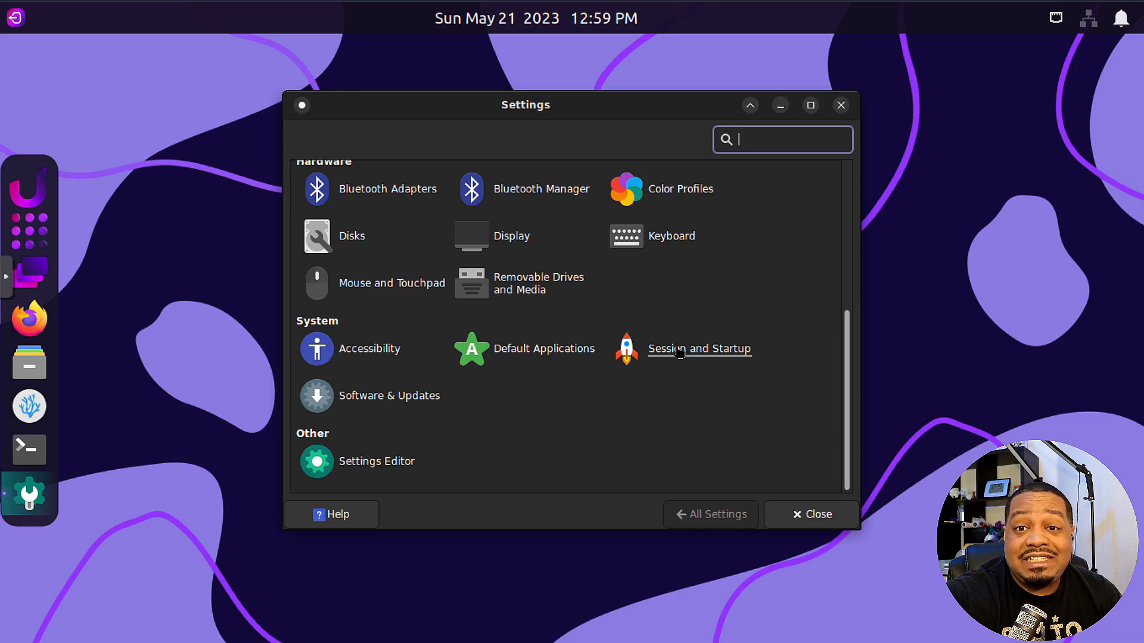
scroll(681, 353, up, 6)
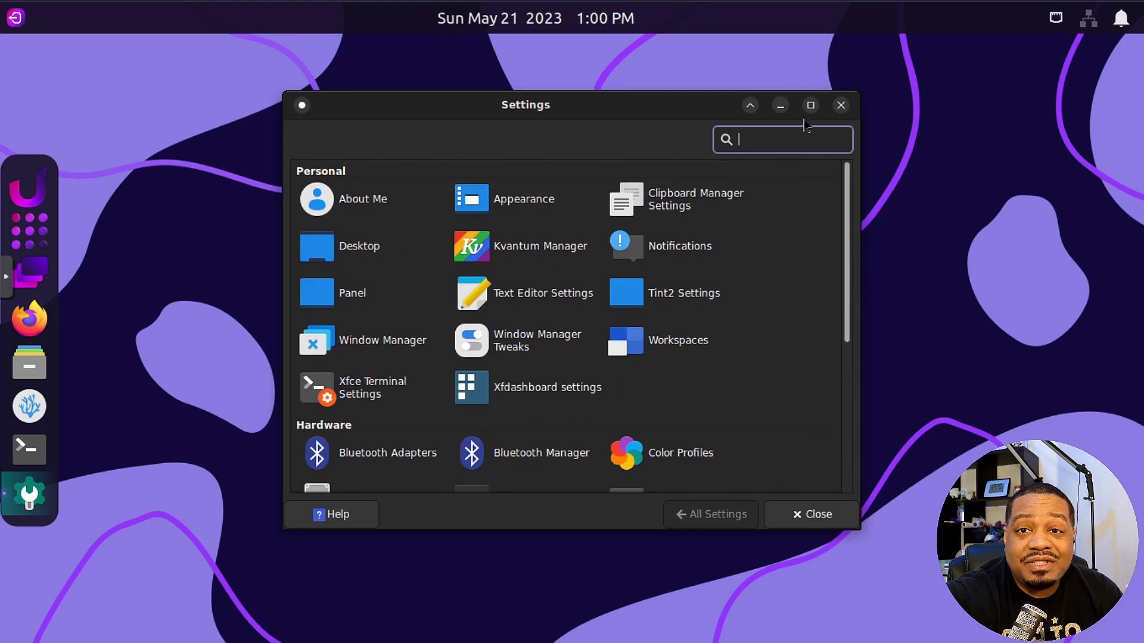
- Close the settings manager and open the desktop settings
scroll(834, 358, down, 6)
click(814, 515)
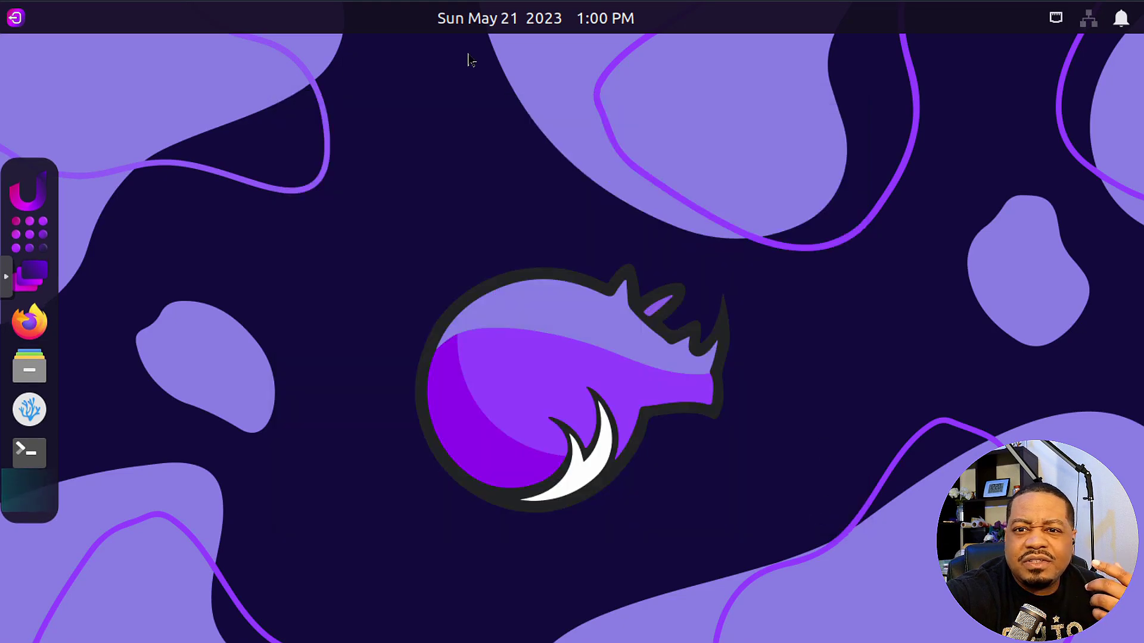
right_click(630, 174)
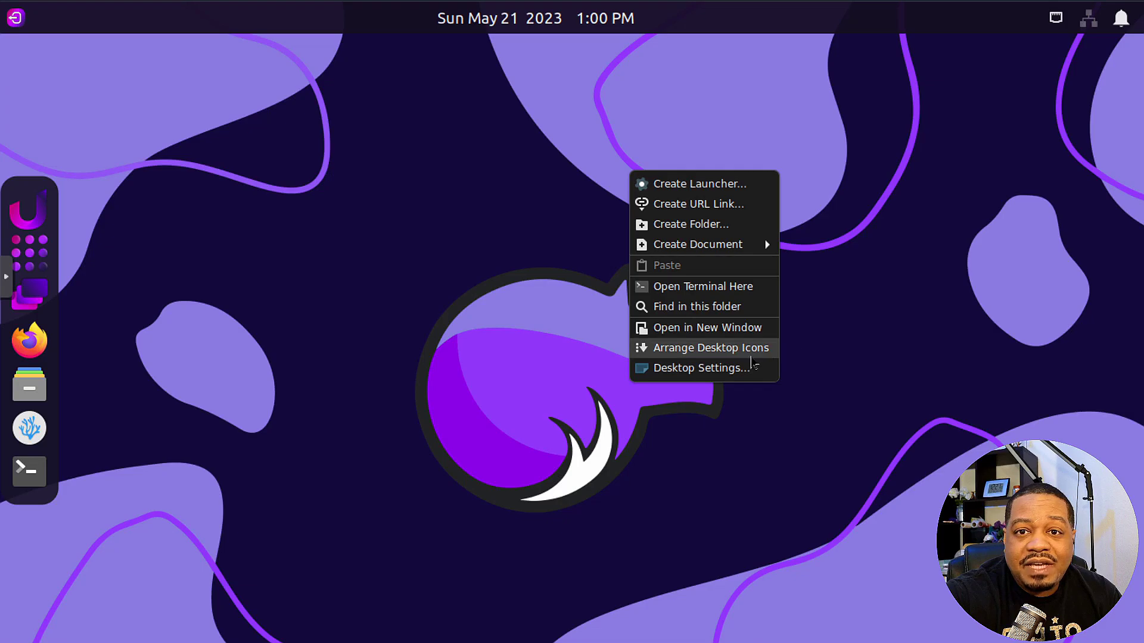
click(713, 369)
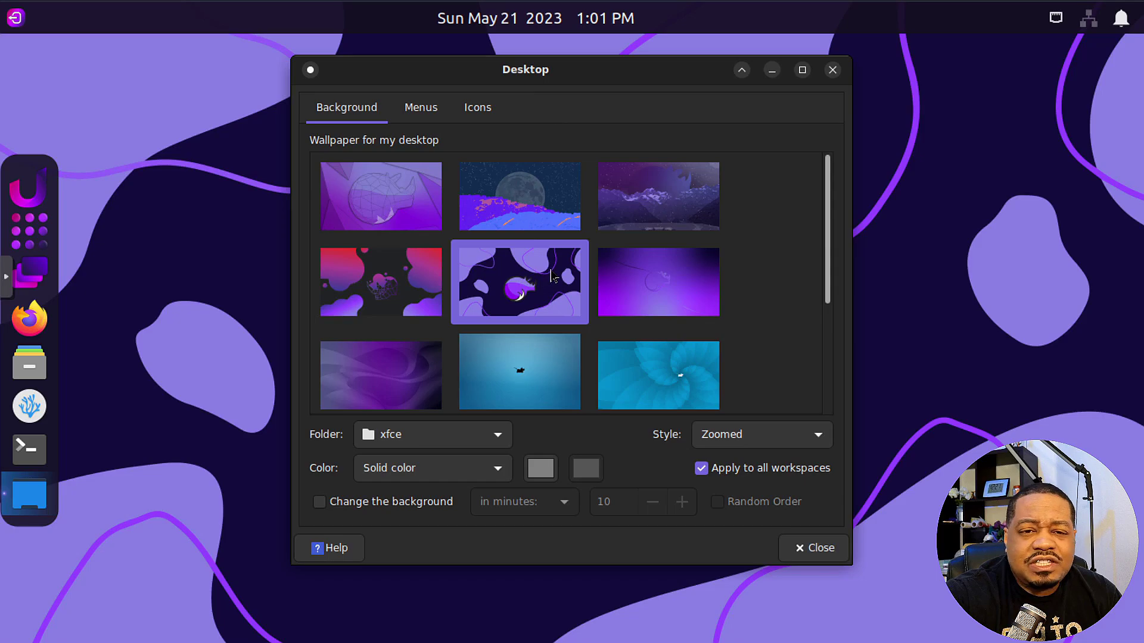
- Browse the available wallpapers, try the red and purple cloud one, and set the snowy purple mountain wallpaper as the background
scroll(550, 274, down, 3)
scroll(551, 273, up, 3)
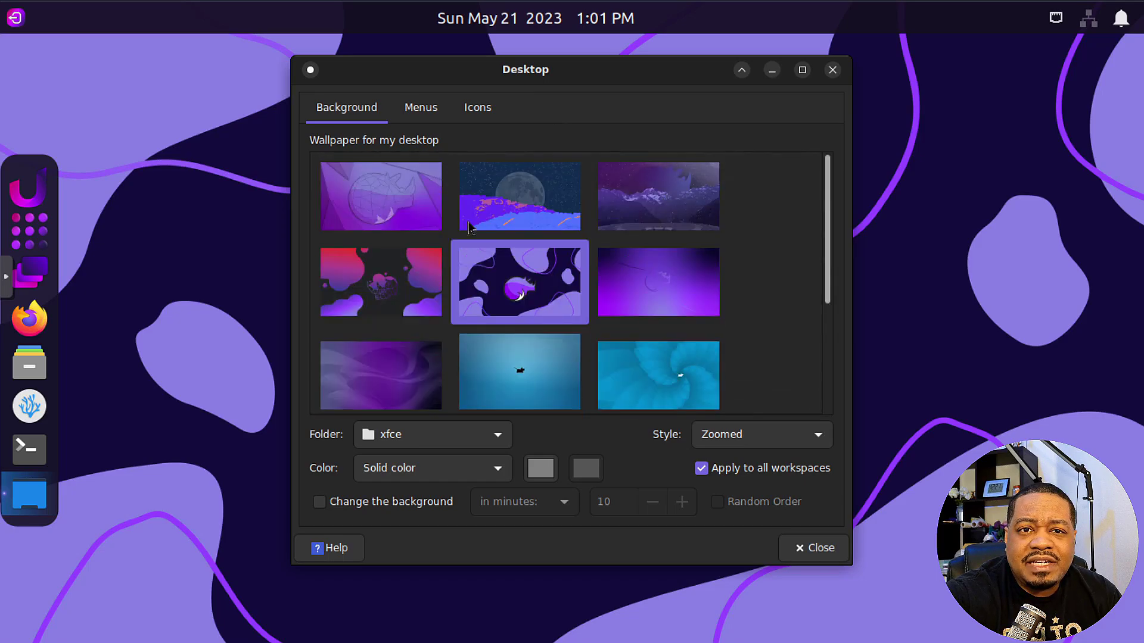
click(384, 283)
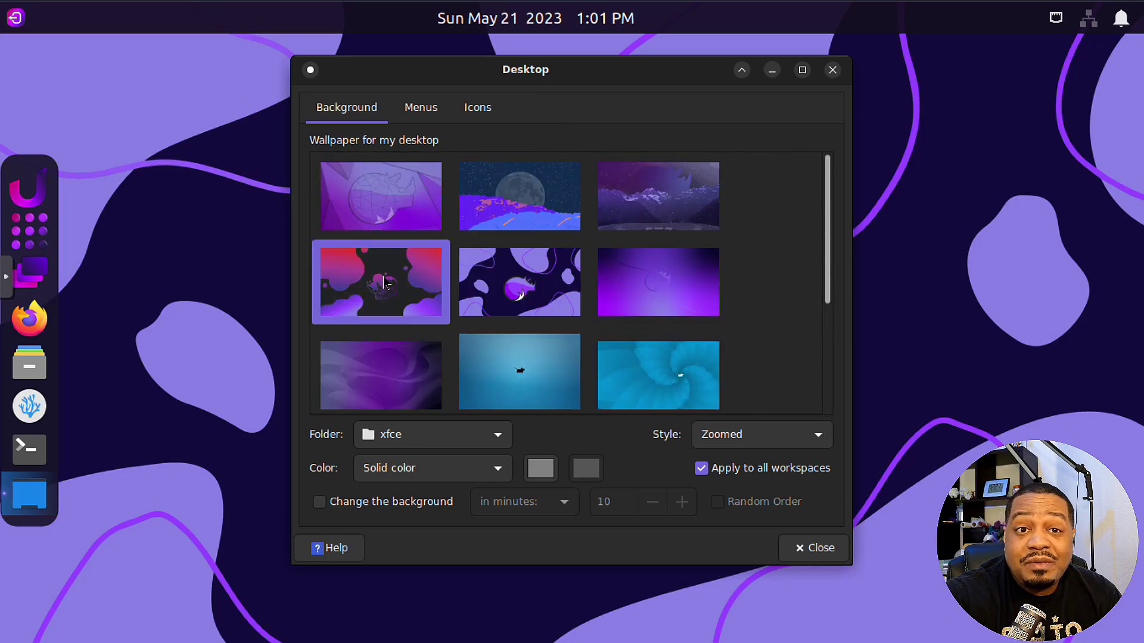
click(672, 200)
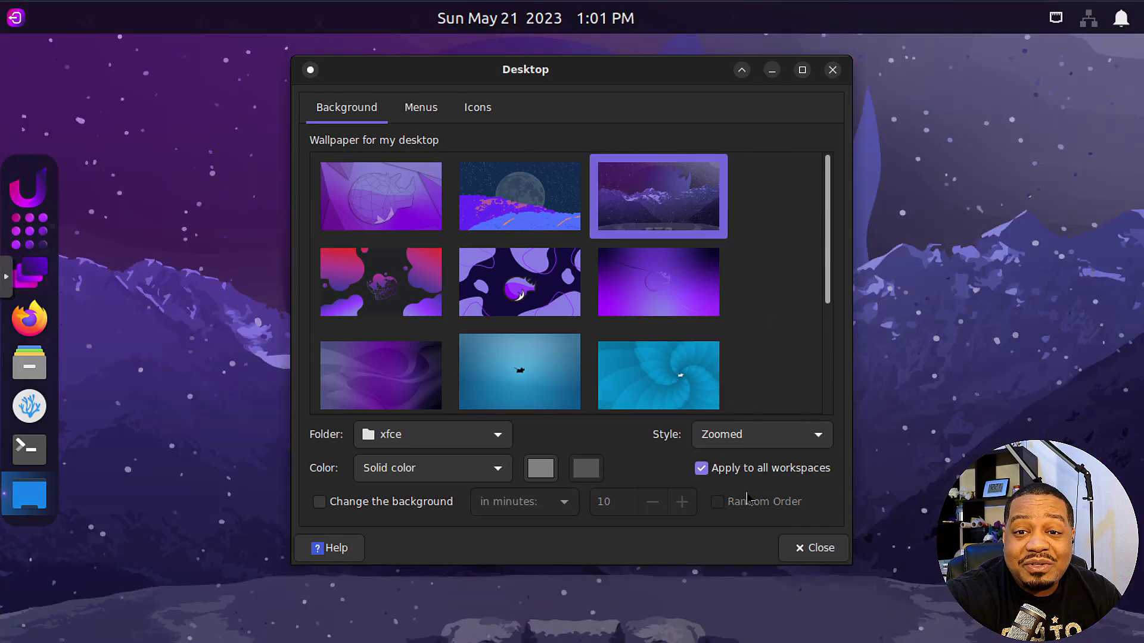
- View the menu and icon options in the desktop settings, and close the window
click(419, 108)
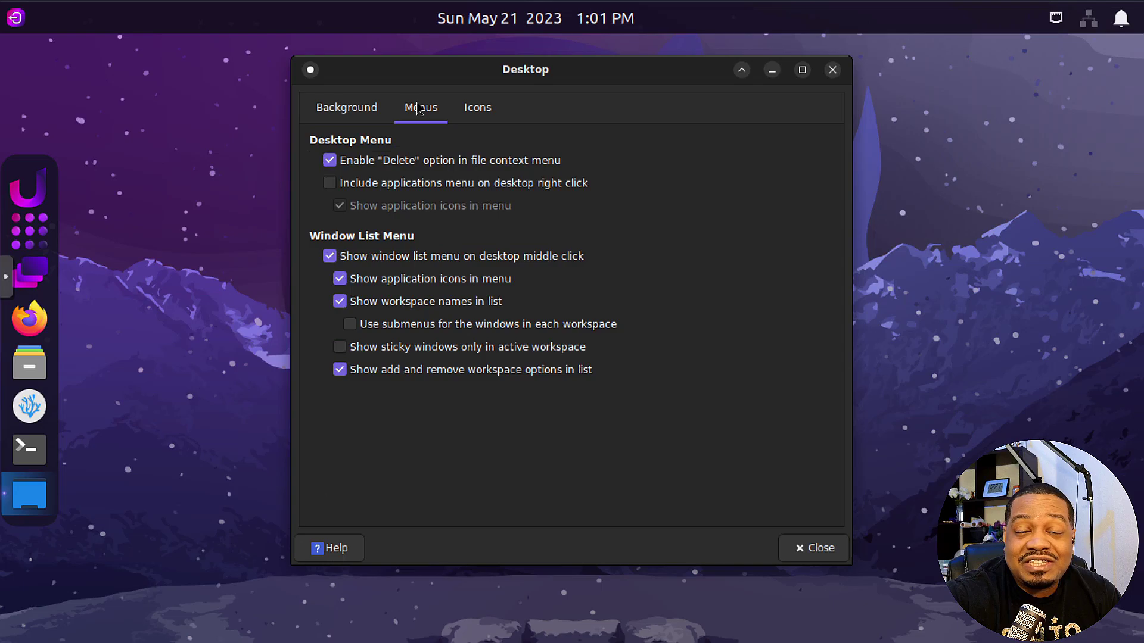
click(479, 111)
click(832, 71)
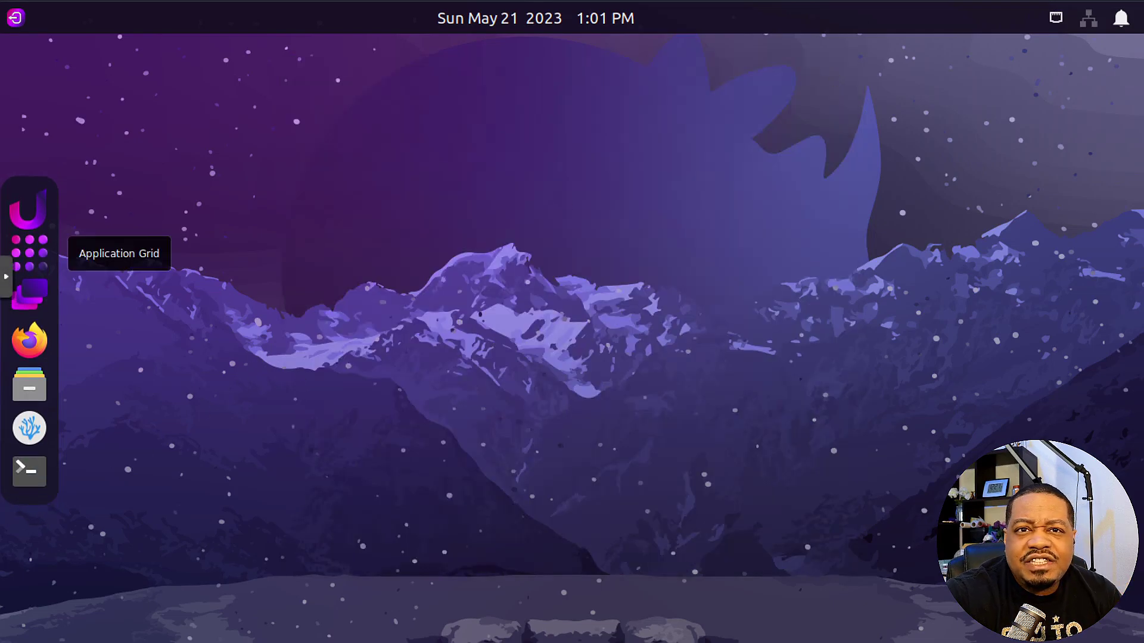
- Open VSCodium on the first workspace and a terminal on the second, and return to the first workspace
click(35, 440)
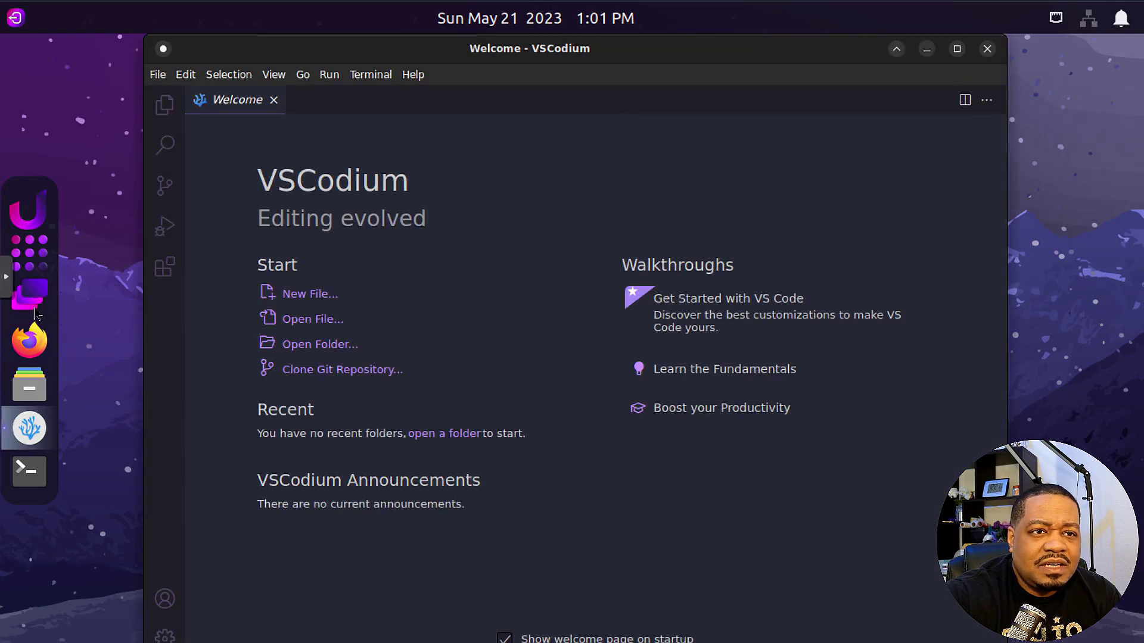
click(29, 295)
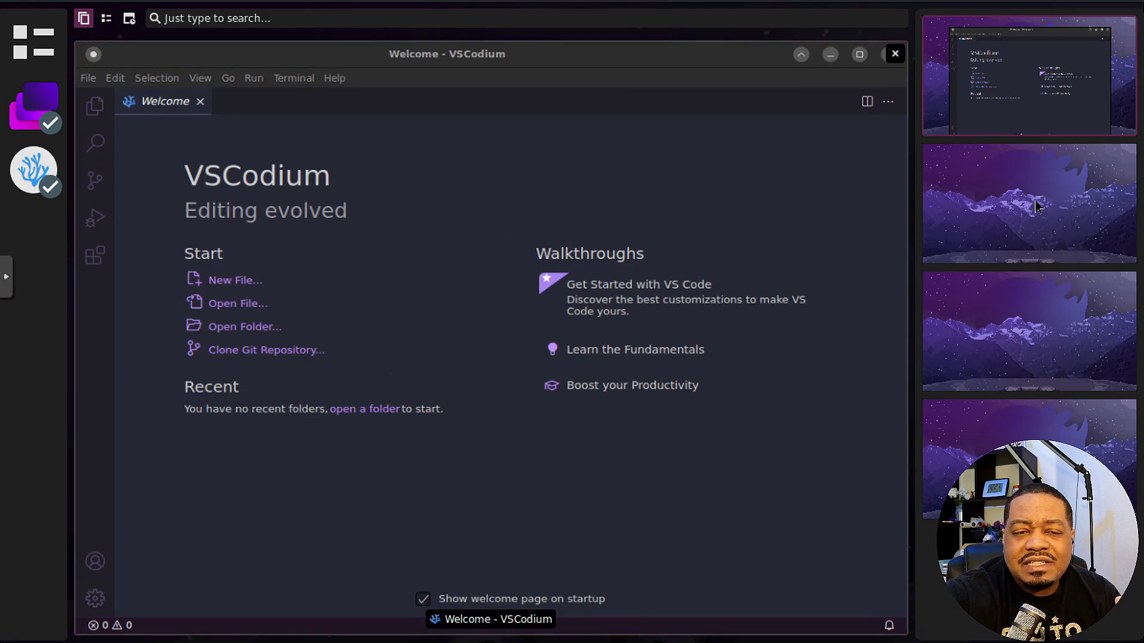
click(1038, 206)
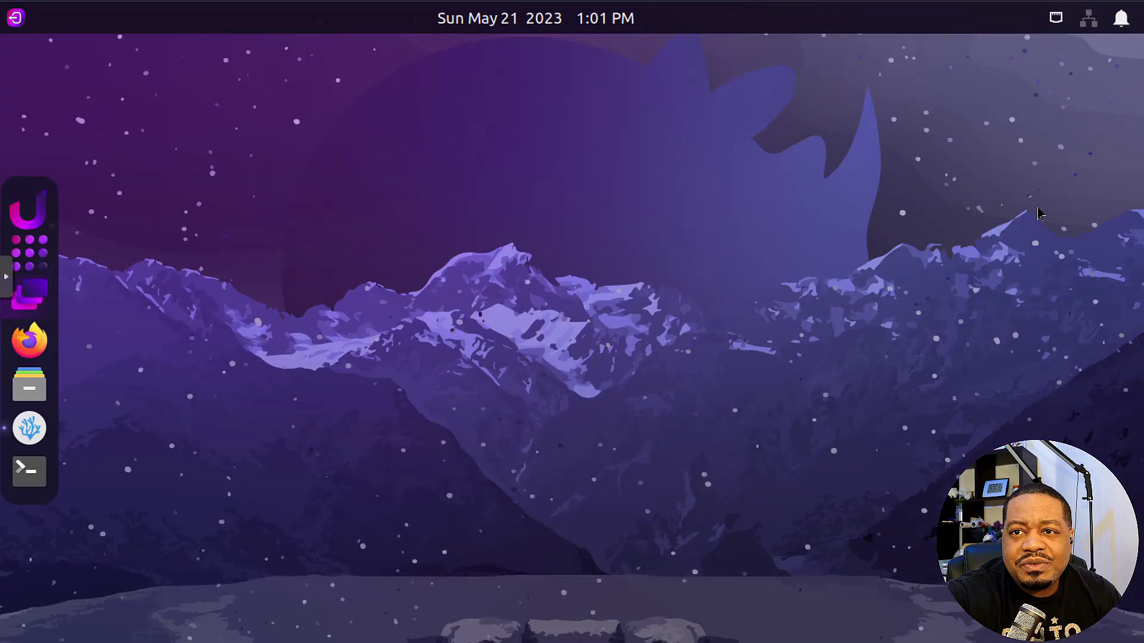
click(29, 471)
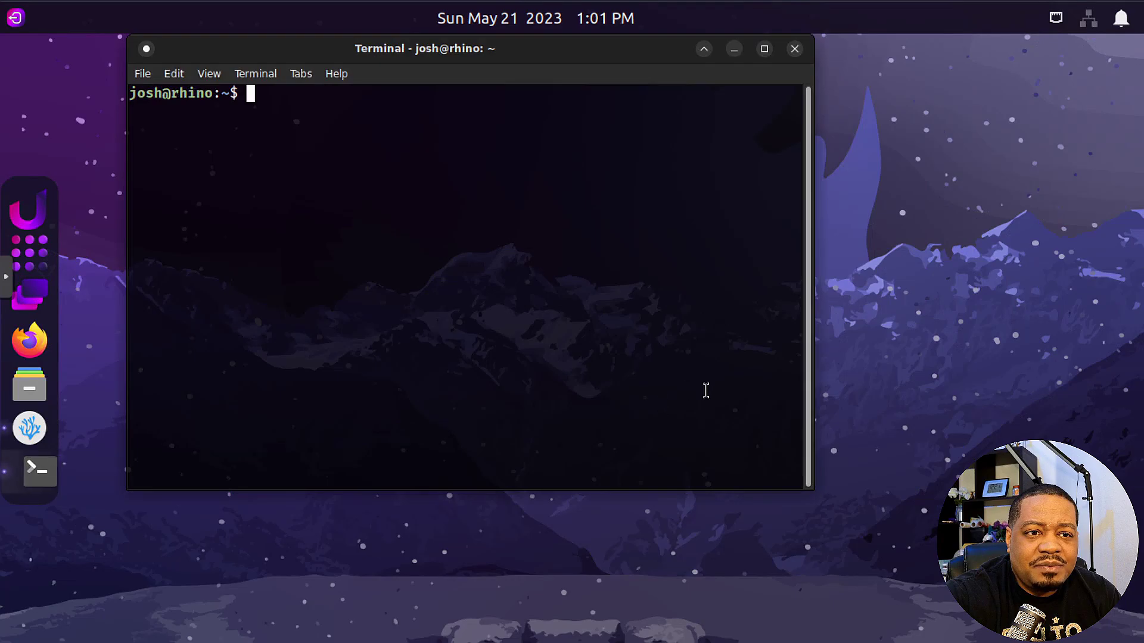
click(23, 298)
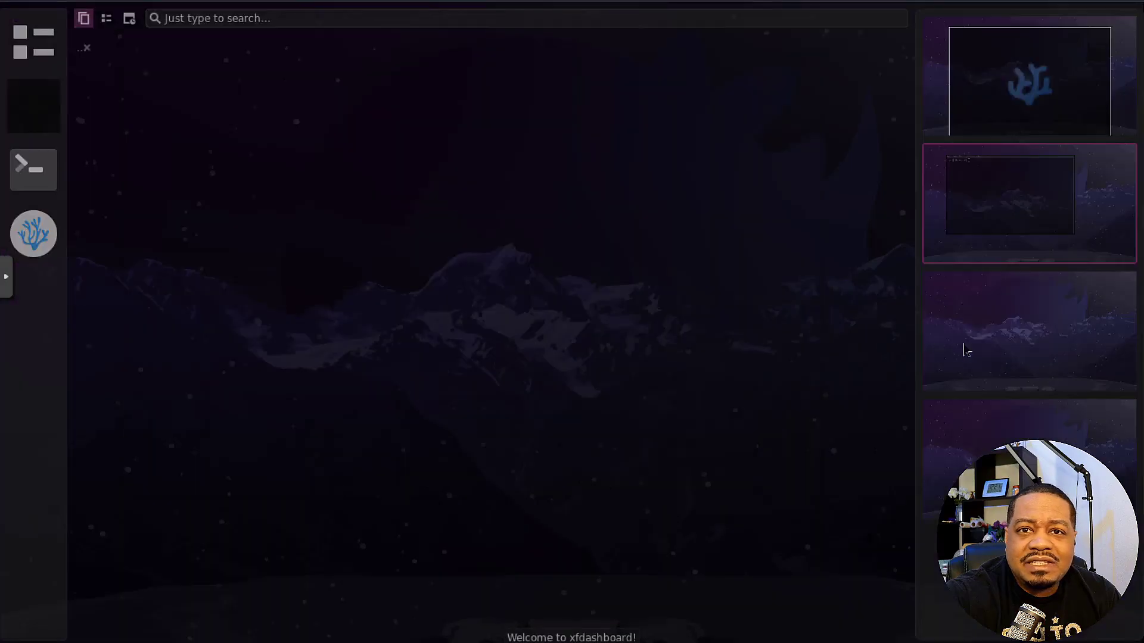
click(1027, 92)
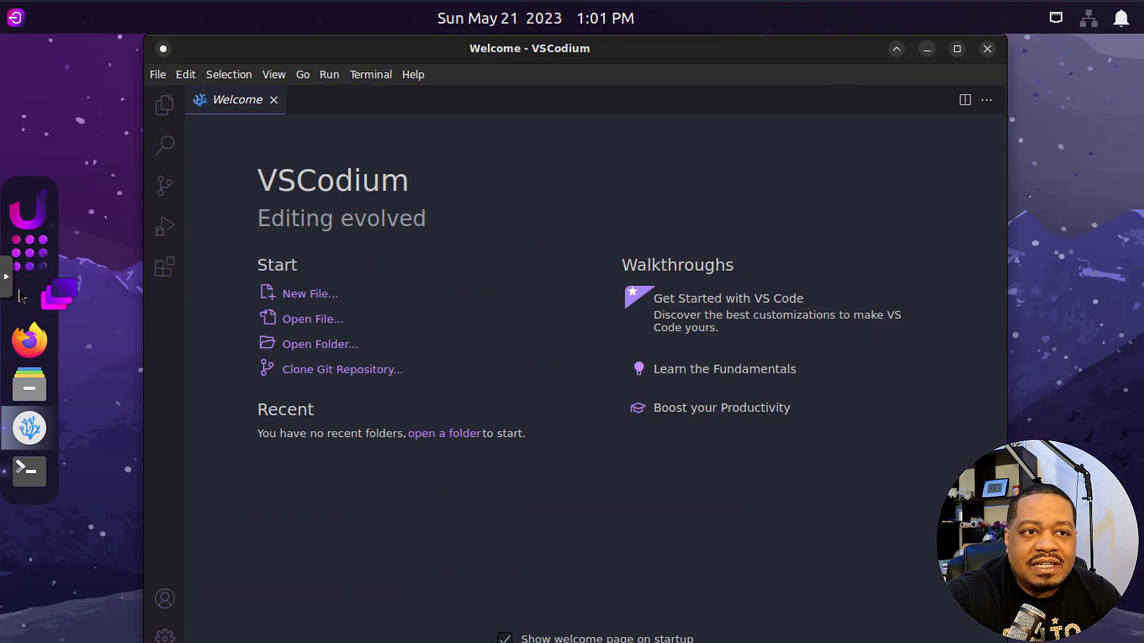
- Launch another terminal on the first workspace from the workspace overview, and close it
click(27, 296)
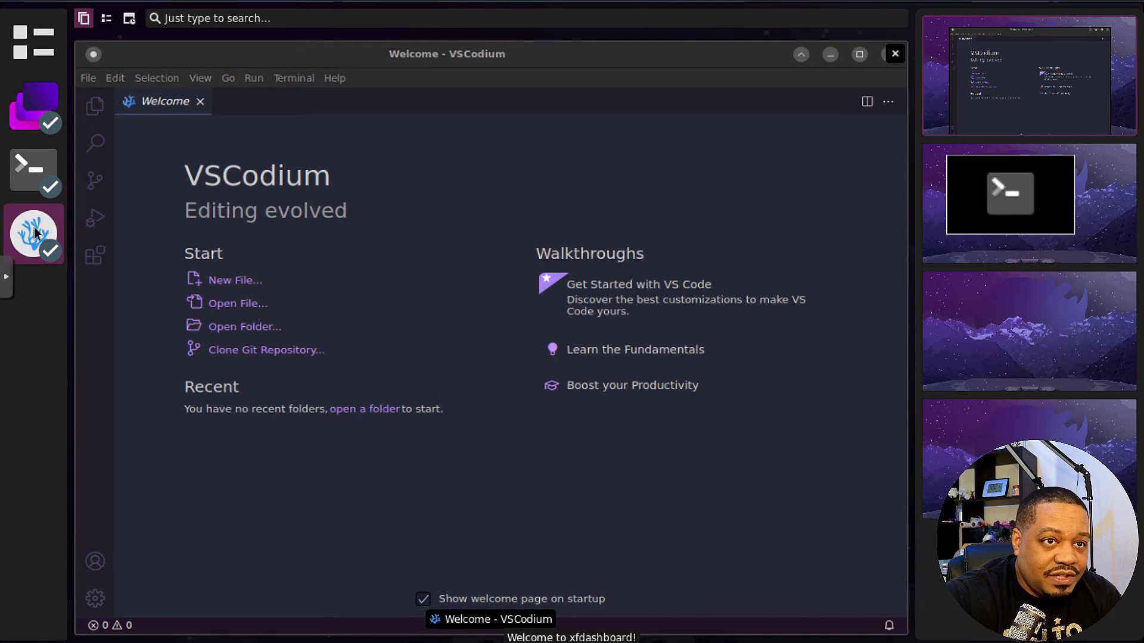
click(26, 173)
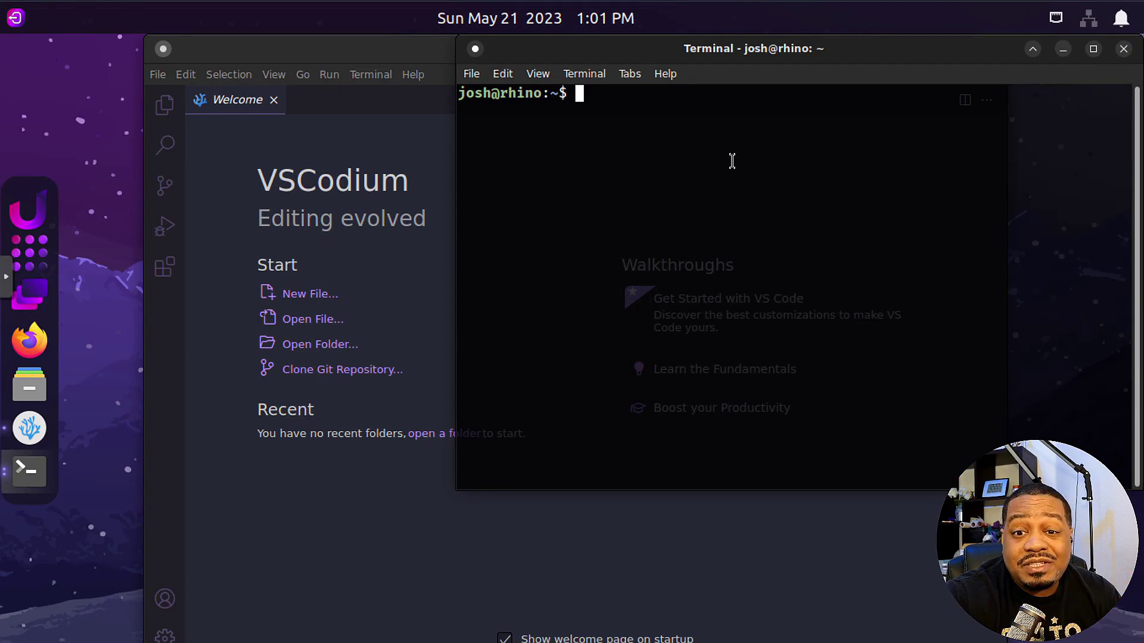
click(1123, 48)
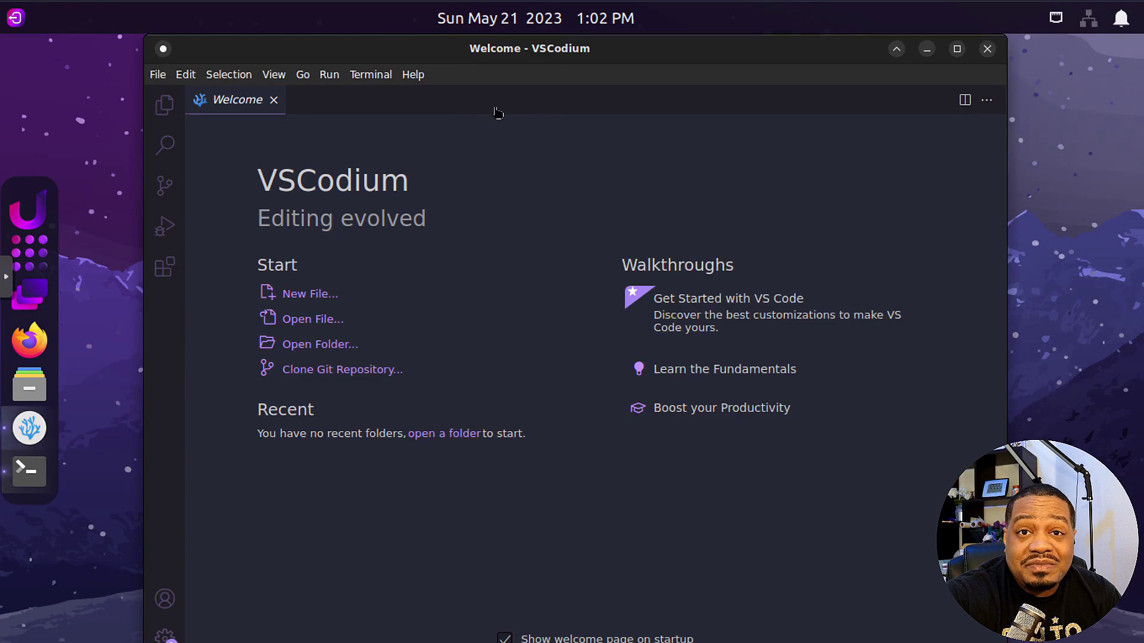